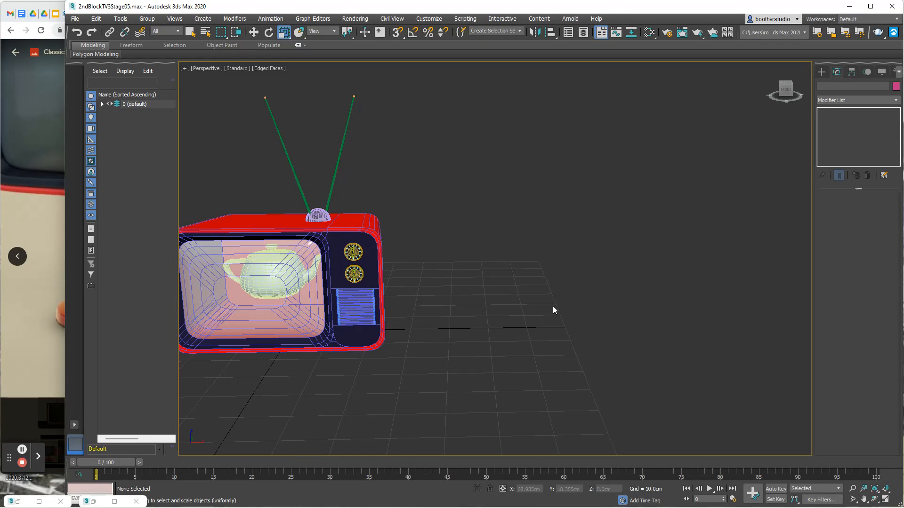
- Create a flat cylinder about 7.7 cm in radius and 1.1 cm high beside the TV, and compare it with the reference photo's stand
left_click(825, 72)
left_click(838, 148)
left_click_drag(519, 328, 538, 332)
left_click(538, 330)
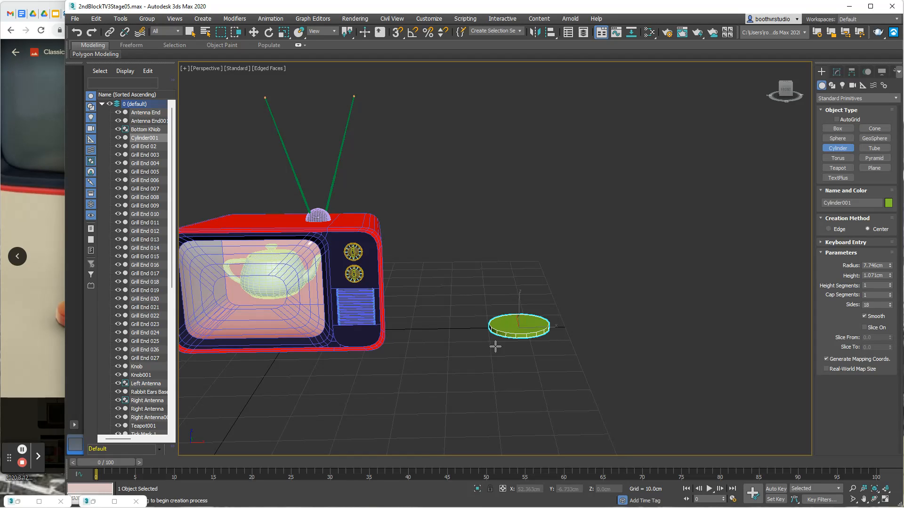
mouse_move(466, 353)
middle_mouse_down("alt")
mouse_move(466, 329)
mouse_move(438, 309)
mouse_move(450, 317)
mouse_move(450, 359)
middle_mouse_up("alt")
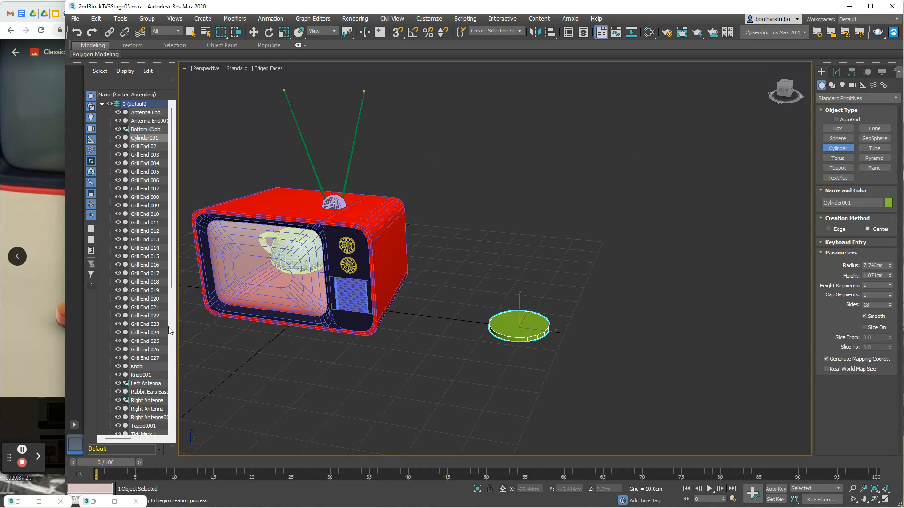
left_click(16, 320)
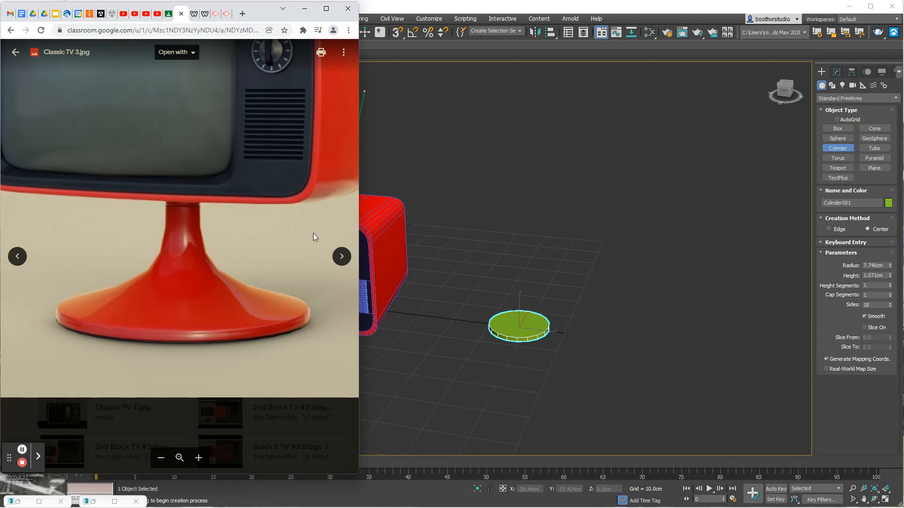
left_click(522, 245)
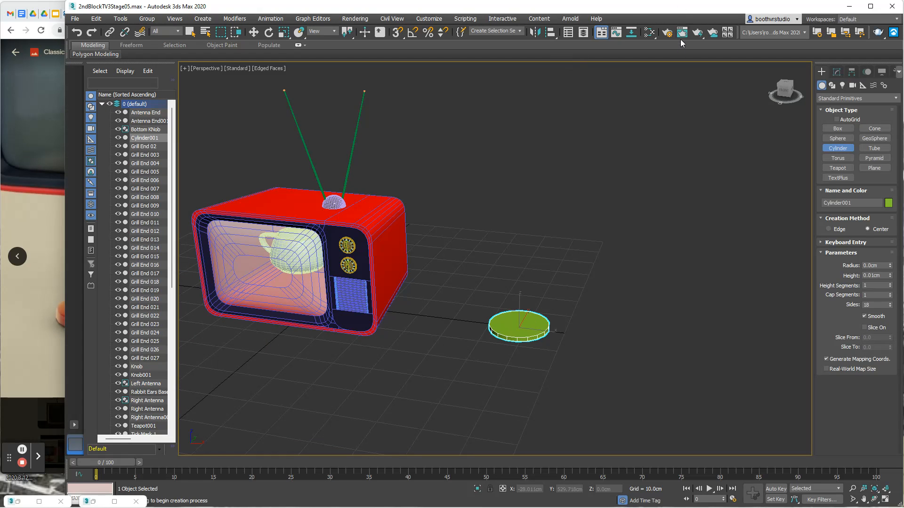
- Move the cylinder to X 0 and Y 0 so it is centred on the world origin
left_click(253, 31)
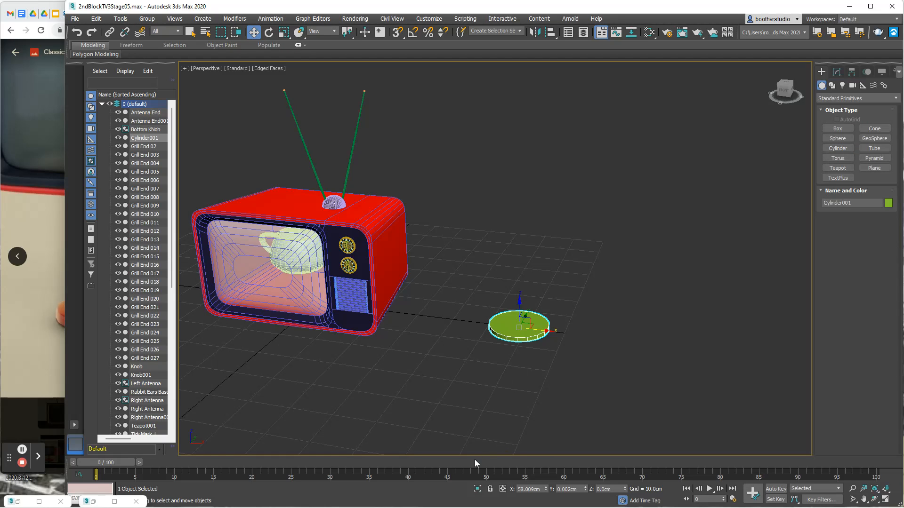
right_click(546, 490)
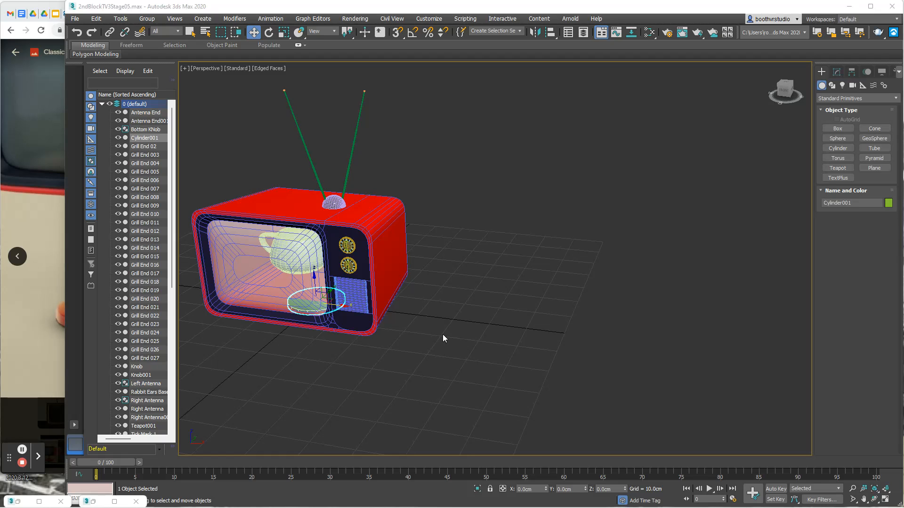
key("super")
left_click_drag(786, 84, 810, 121)
left_click(101, 104)
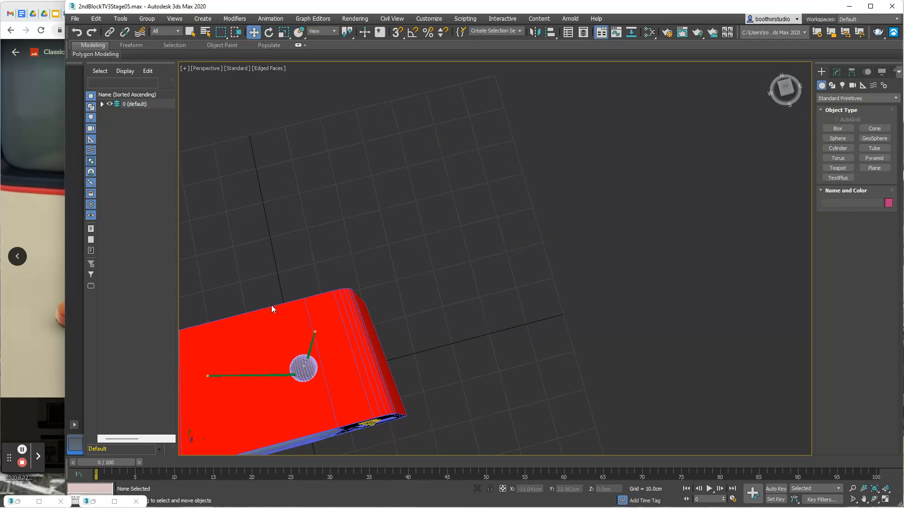
- Examine the TV from above and from the front to locate the cylinder inside the case
left_click(277, 405)
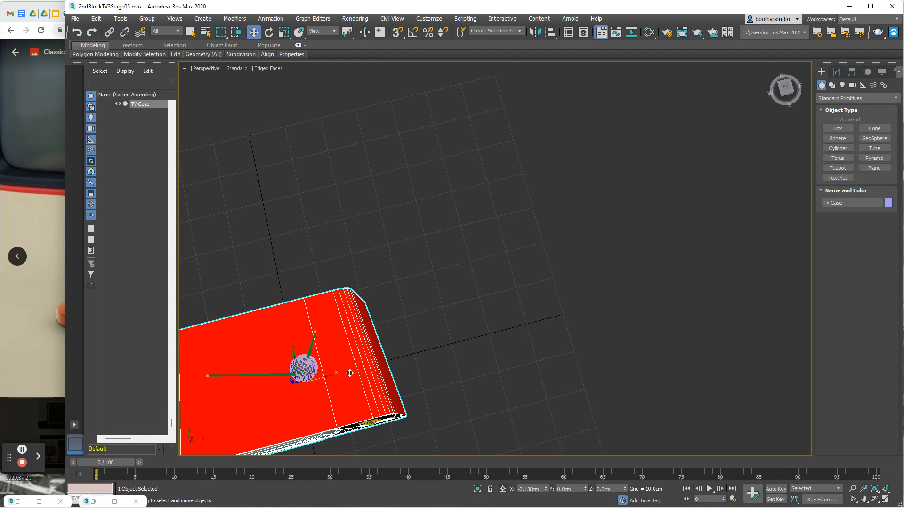
scroll(434, 332, "down", 2)
left_click(436, 324)
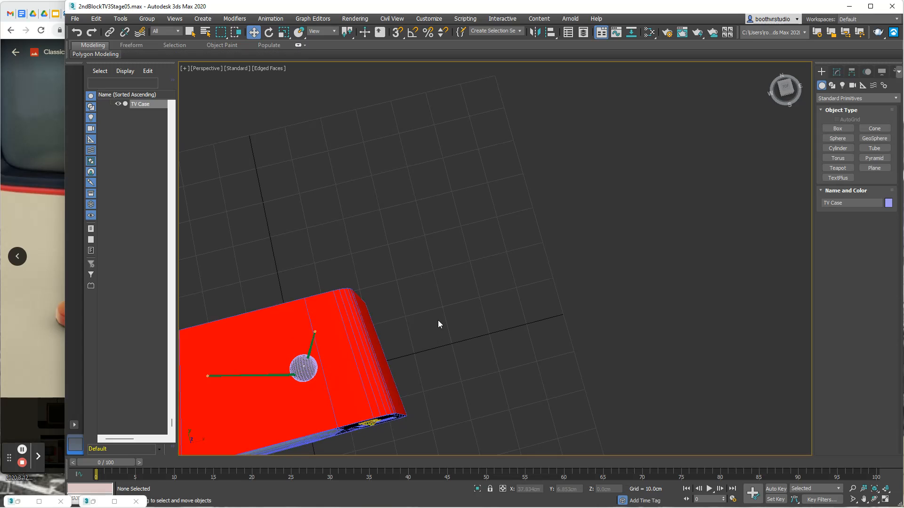
scroll(451, 313, "down", 3)
middle_click_drag(483, 235, 481, 184)
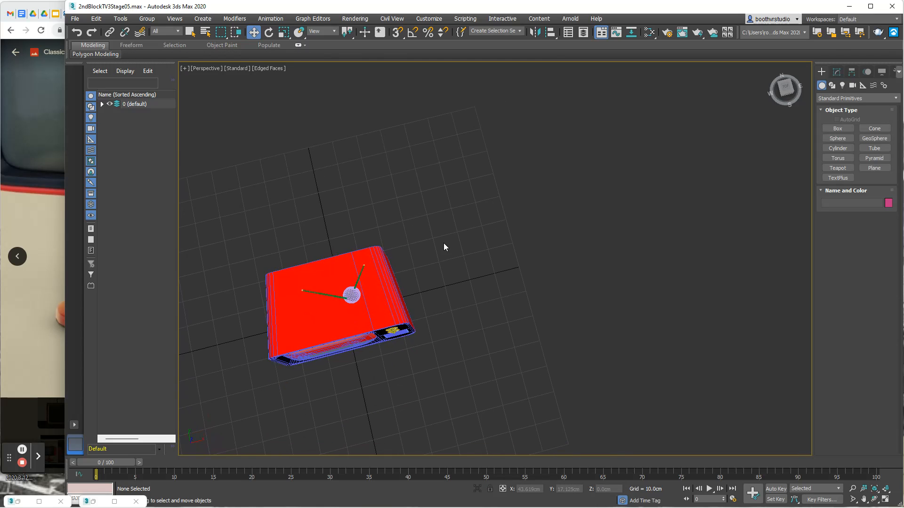
middle_click_drag(444, 244, 458, 192)
scroll(445, 219, "up", 3)
scroll(445, 219, "up", 3)
middle_click_drag(360, 241, 453, 165)
middle_click_drag(397, 256, 377, 219, "alt")
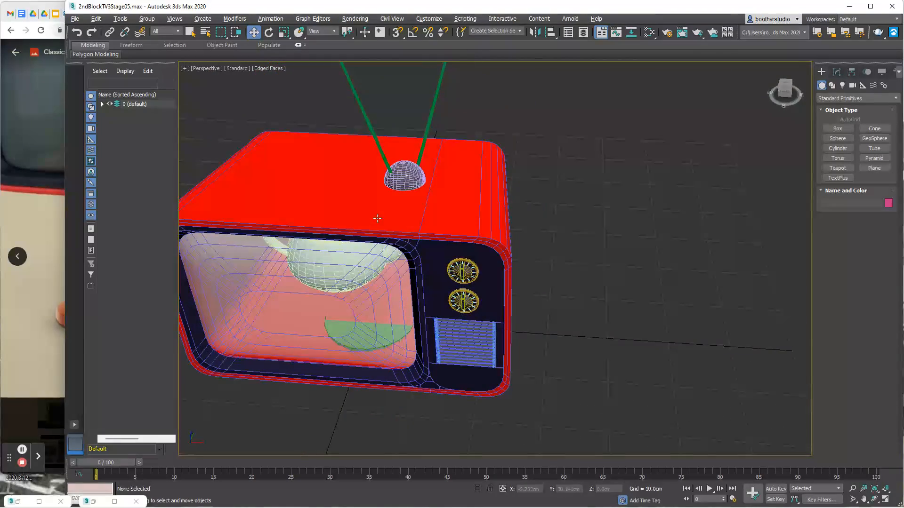
- Select the cylinder inside the TV case and rename it Base
left_click(342, 330)
left_click(343, 330)
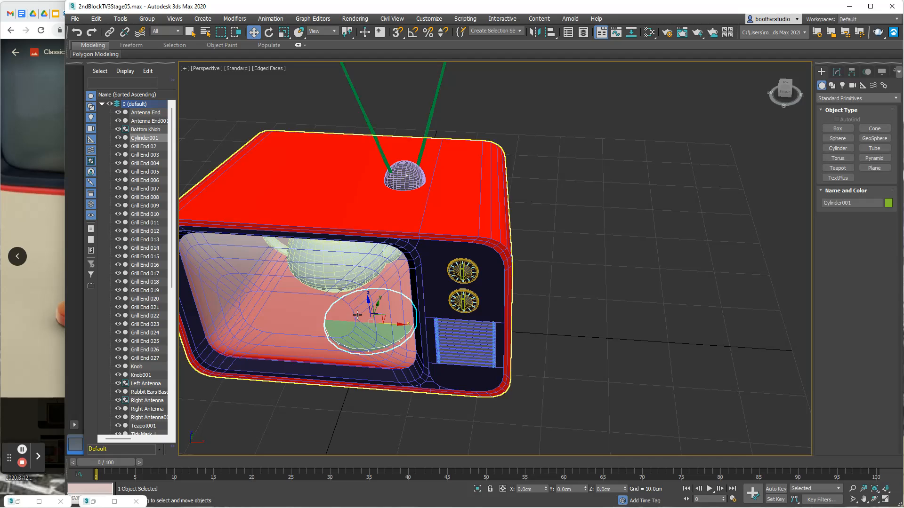
left_click(837, 71)
left_click_drag(848, 87, 801, 93)
type("B")
key("Return")
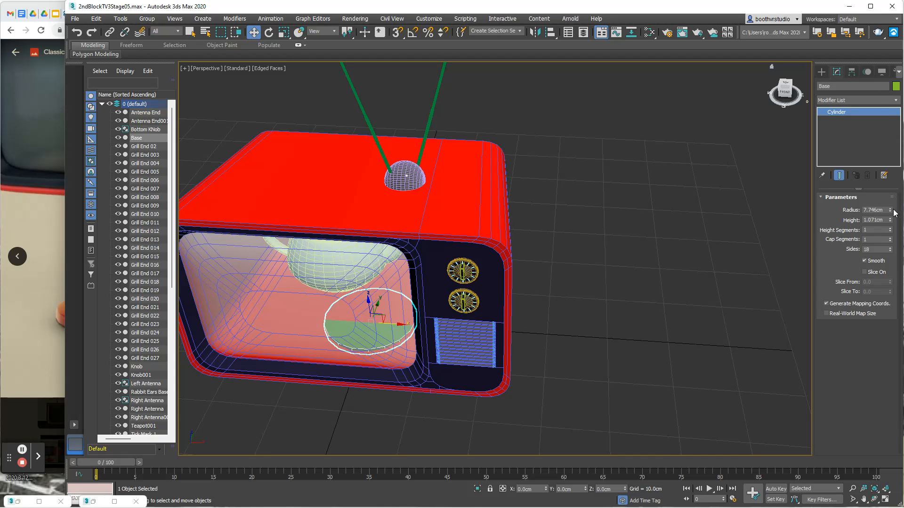
- Enlarge the Base's radius to about 10.9 cm, judging its size against the reference photo and the TV's underside
left_click_drag(889, 212, 2, 272)
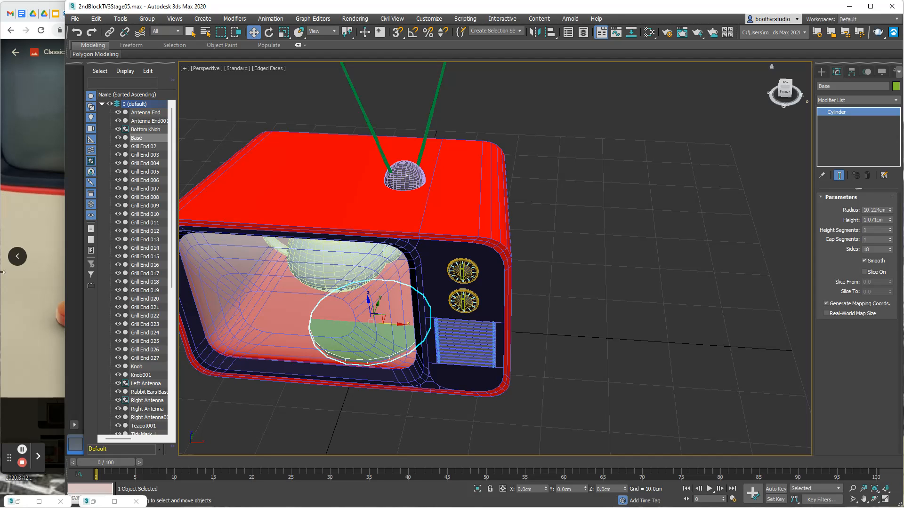
left_click(2, 293)
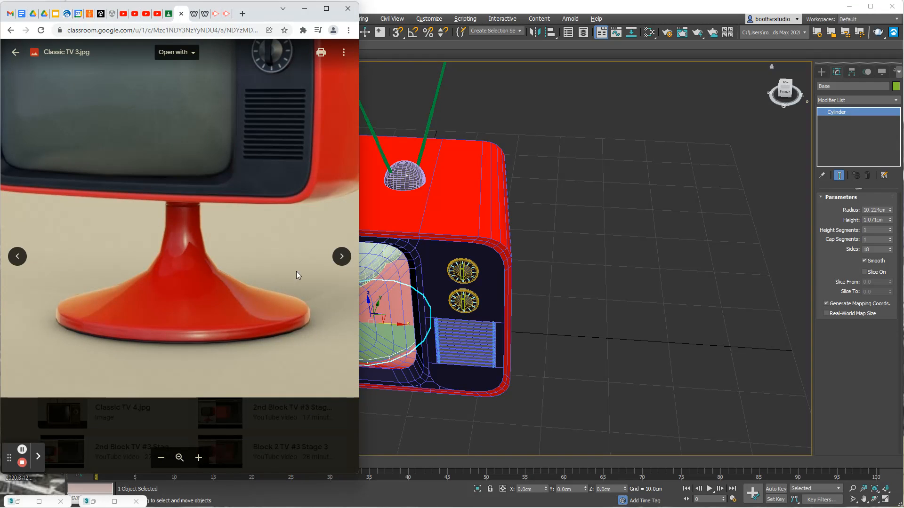
left_click(571, 244)
middle_click_drag(590, 252, 555, 238, "alt")
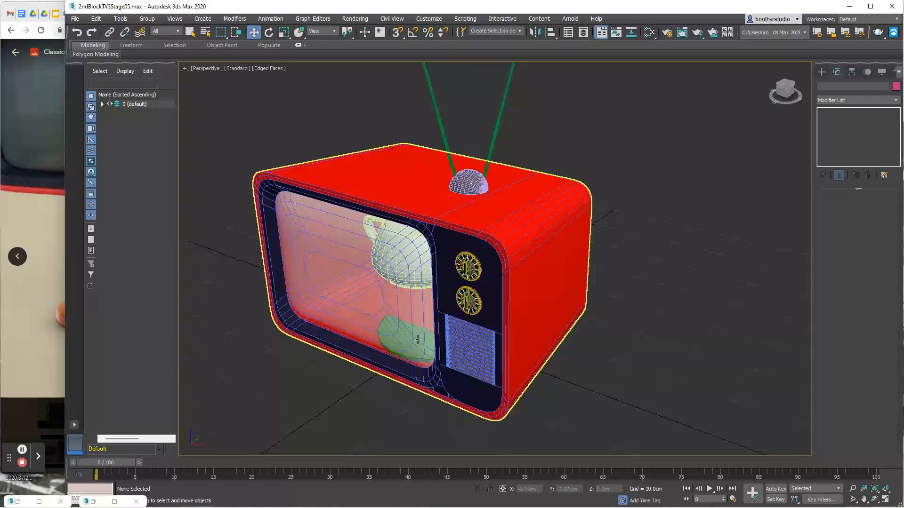
left_click(398, 351)
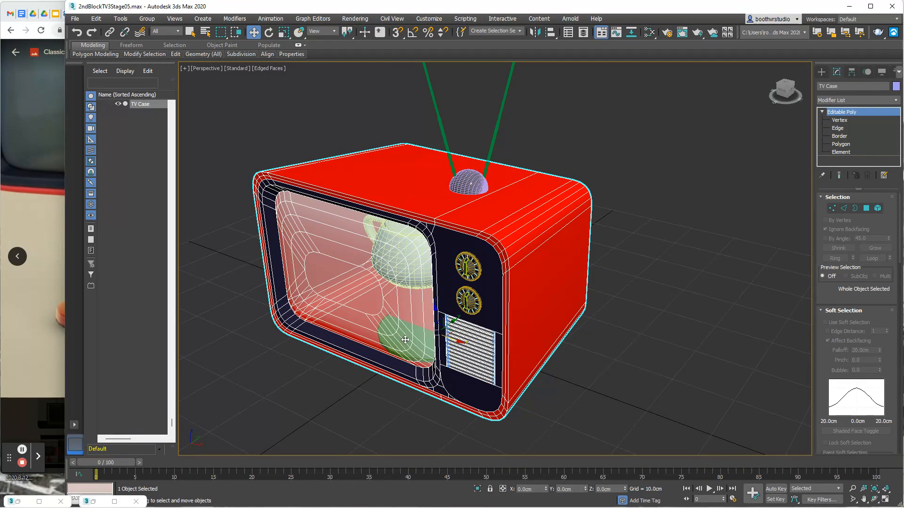
left_click(410, 337)
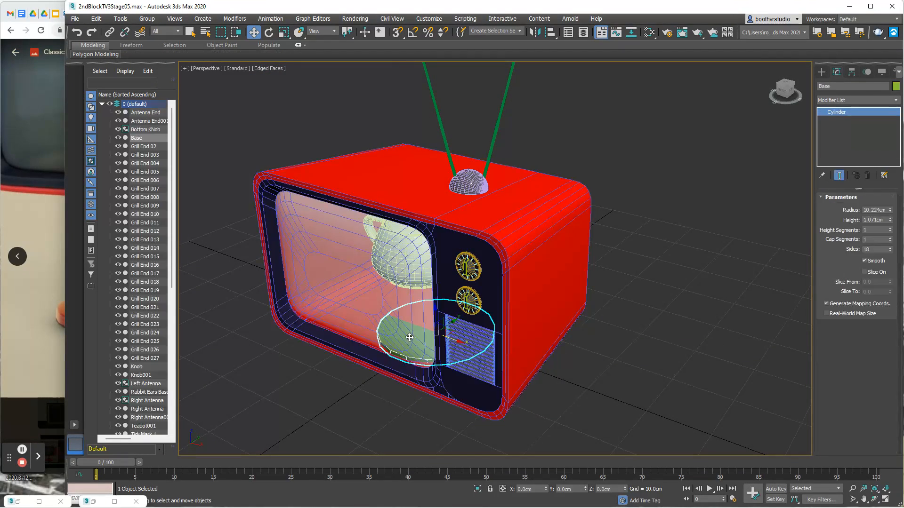
middle_click_drag(409, 337, 633, 233, "alt")
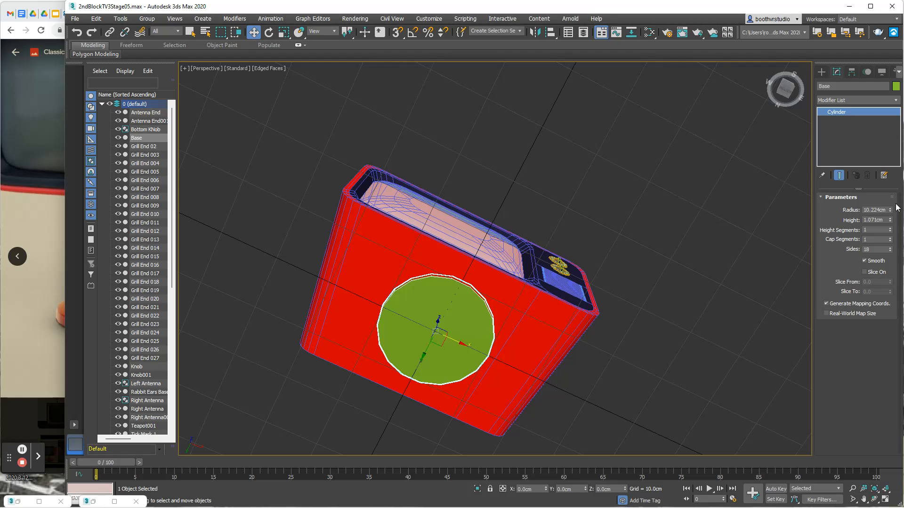
left_click_drag(890, 209, 891, 206)
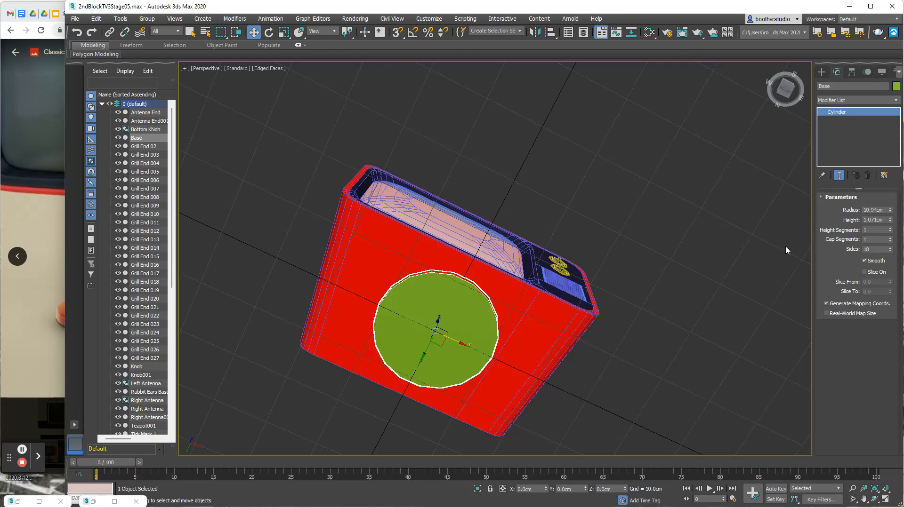
- Move the Base along X out of the TV case to about X 48.6 cm
middle_click_drag(720, 270, 567, 349, "alt")
middle_click_drag(431, 395, 632, 361, "alt")
left_click_drag(457, 335, 733, 290)
middle_click_drag(732, 290, 606, 327, "alt")
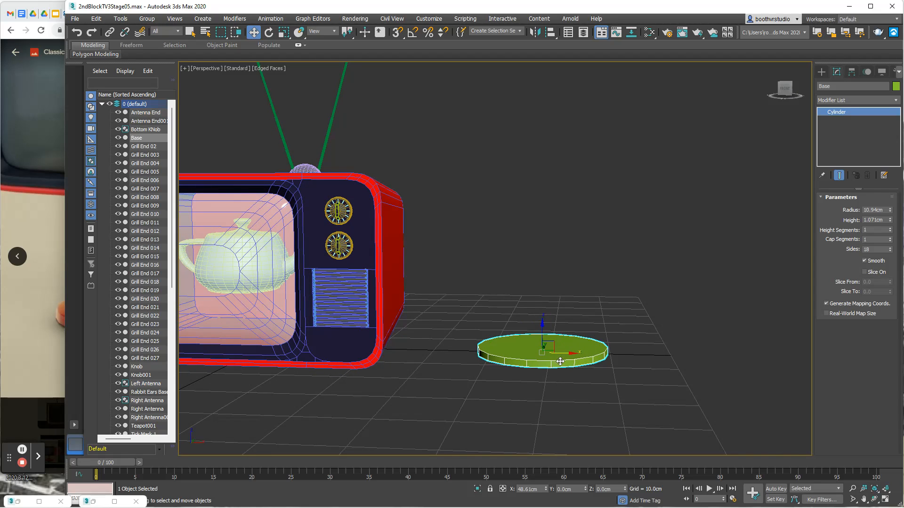
- Try a height of 2 cm and a radius of 10 cm for the Base
left_click(867, 220)
type("2")
key("Return")
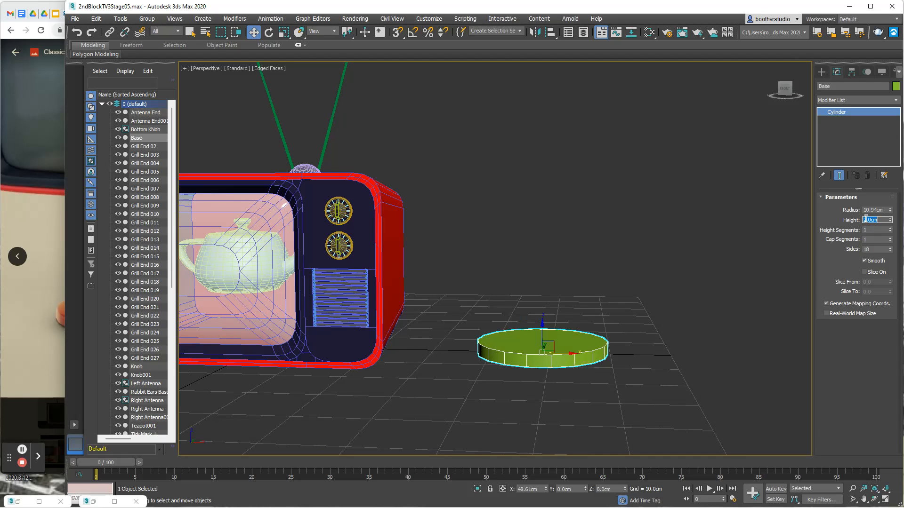
double_click(872, 210)
type("10")
key("Return")
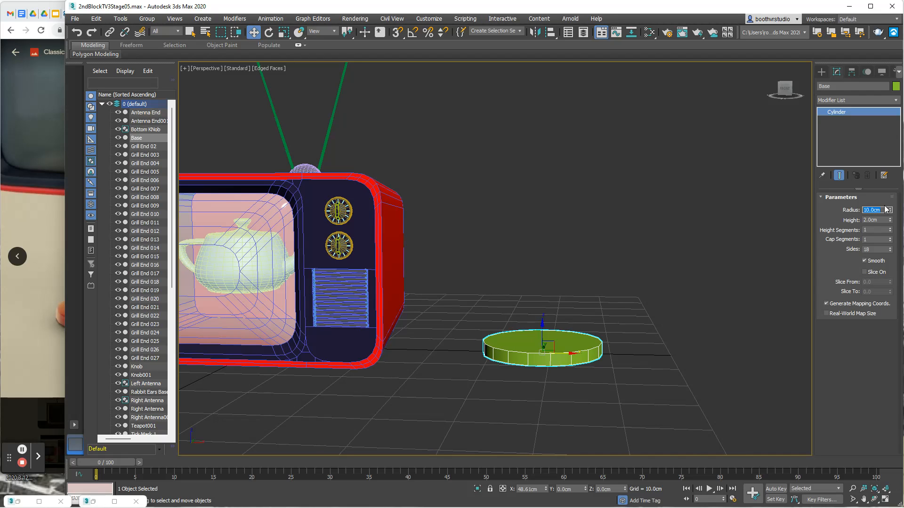
- Set the Base's radius to 12 cm and its height to 1.5 cm
left_click(869, 210)
left_click(866, 210)
left_click_drag(872, 209, 879, 209)
key("Return")
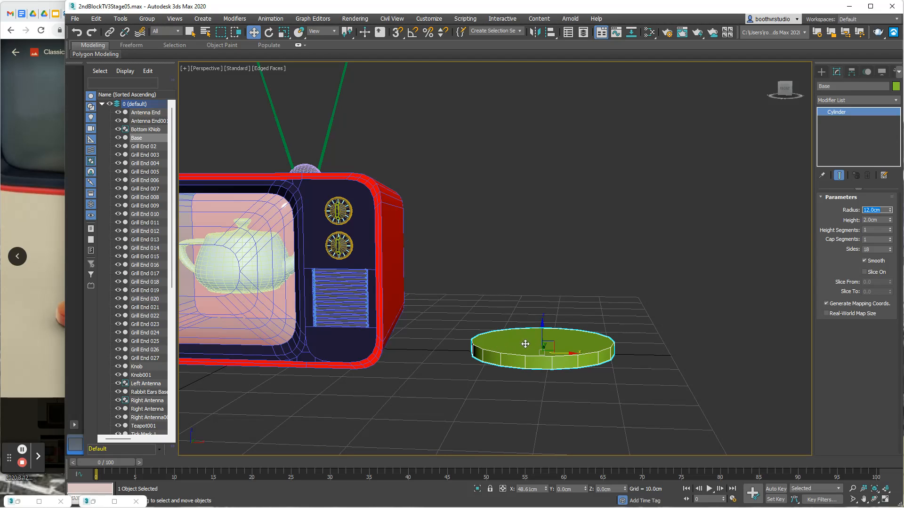
key("Tab")
key("Return")
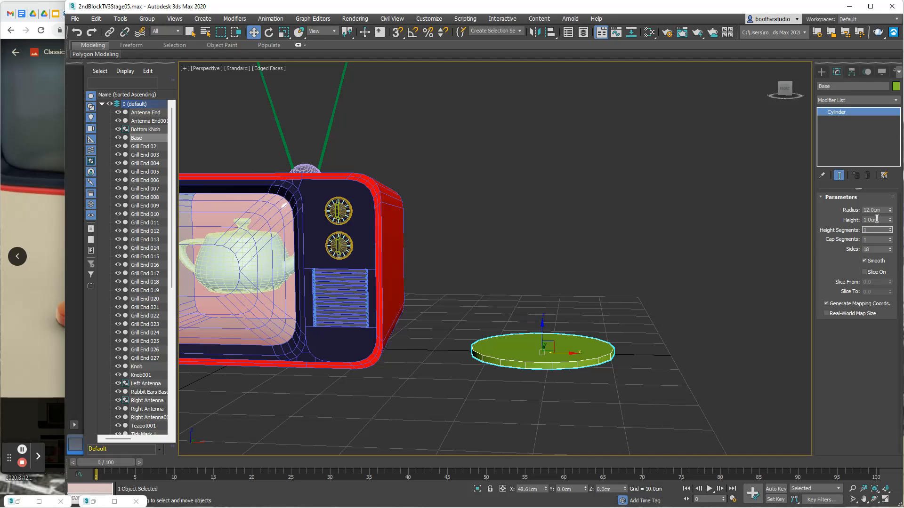
type("1.5")
key("Return")
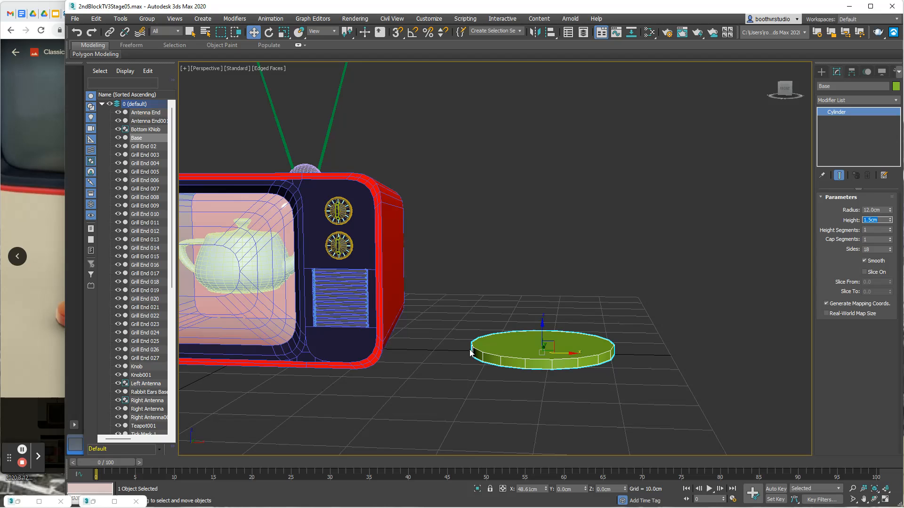
- Set the Base cylinder's number of sides to 24
middle_click_drag(549, 356, 506, 383)
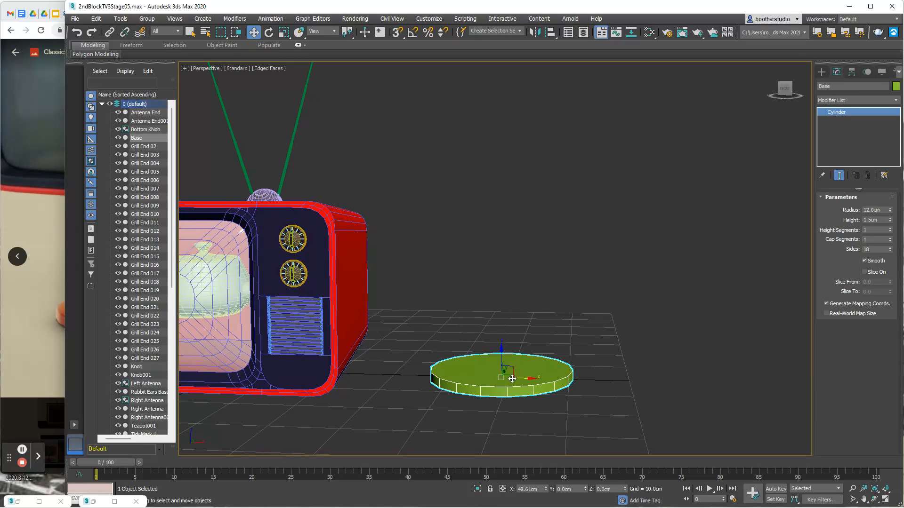
key("z")
middle_click_drag(485, 338, 478, 365, "alt")
double_click(877, 249)
type("24")
key("Return")
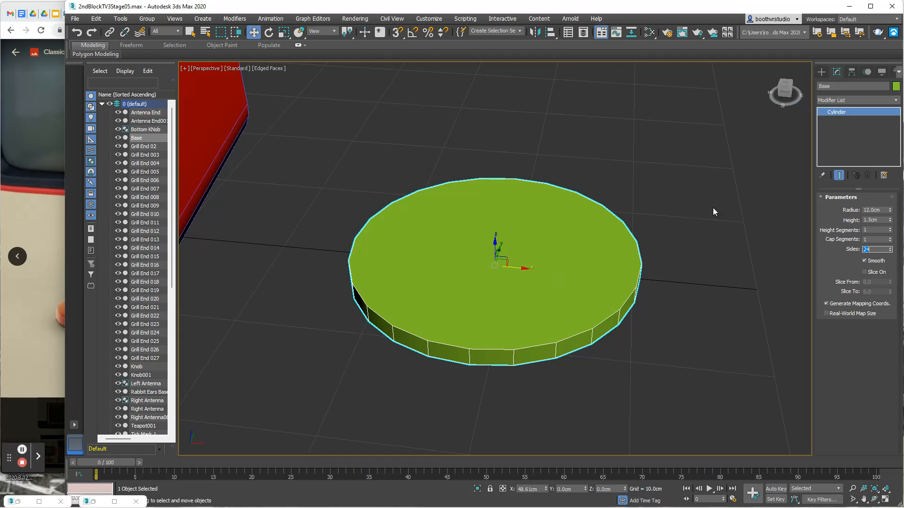
- Convert the Base cylinder to an Editable Poly
right_click(574, 277)
left_click(544, 289)
right_click(852, 111)
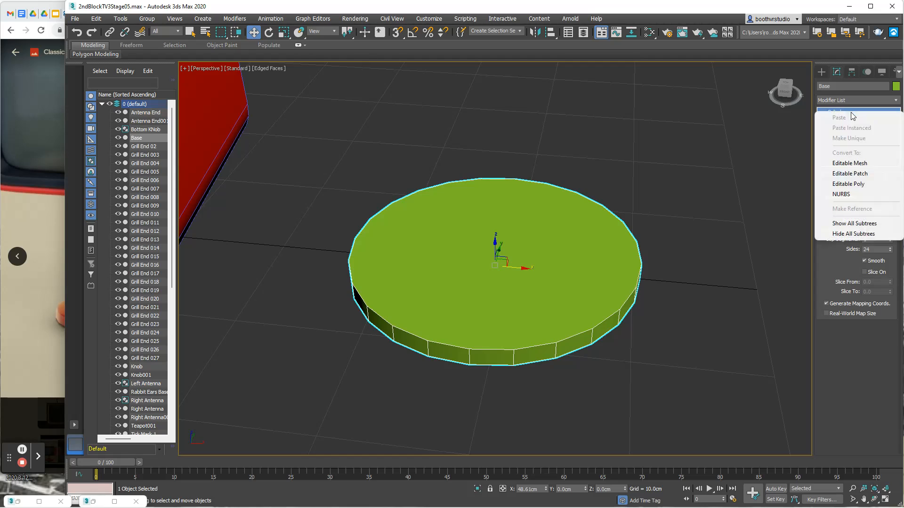
left_click(856, 187)
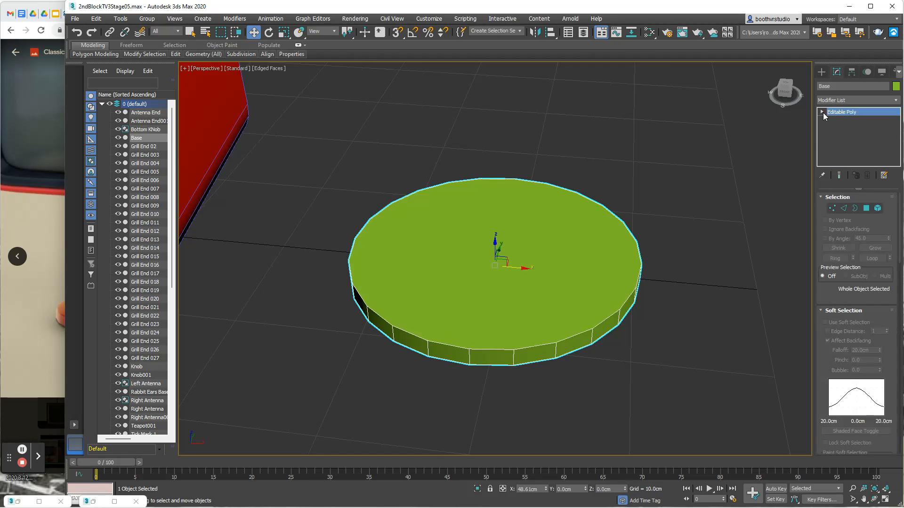
- Inset the Base's top polygon by 10 cm, leaving a small disc in the centre
left_click(821, 111)
left_click(841, 144)
left_click(544, 255)
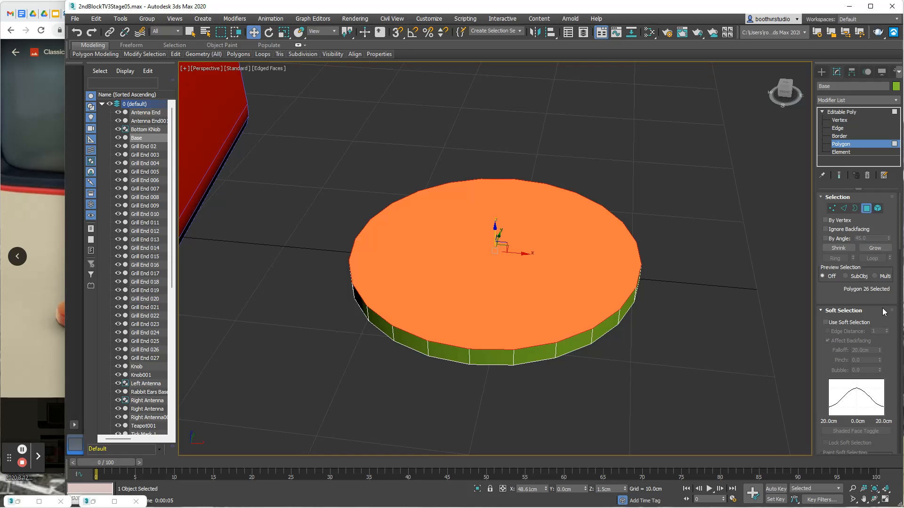
scroll(869, 233, "down", 3)
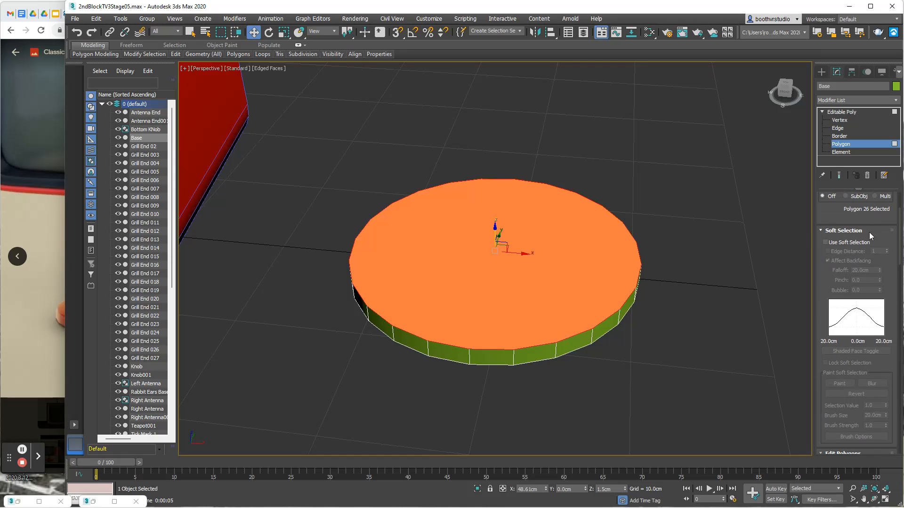
left_click(821, 231)
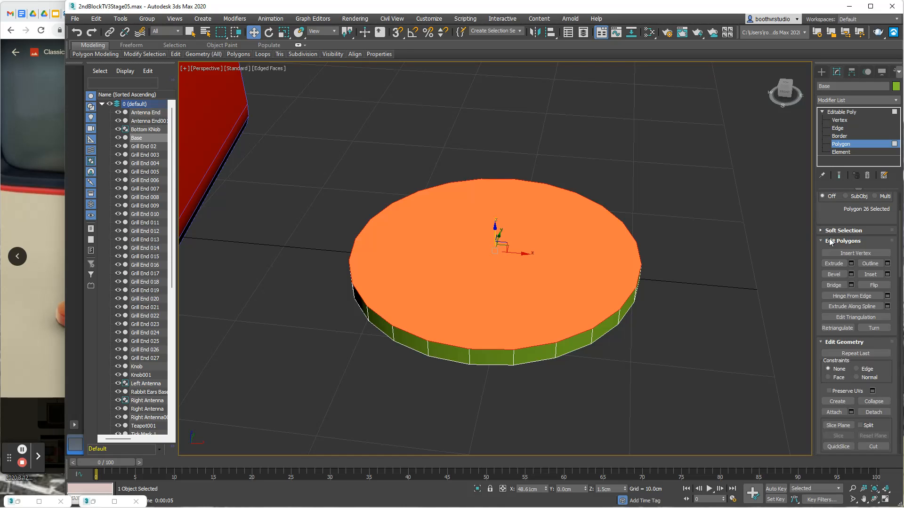
left_click(888, 274)
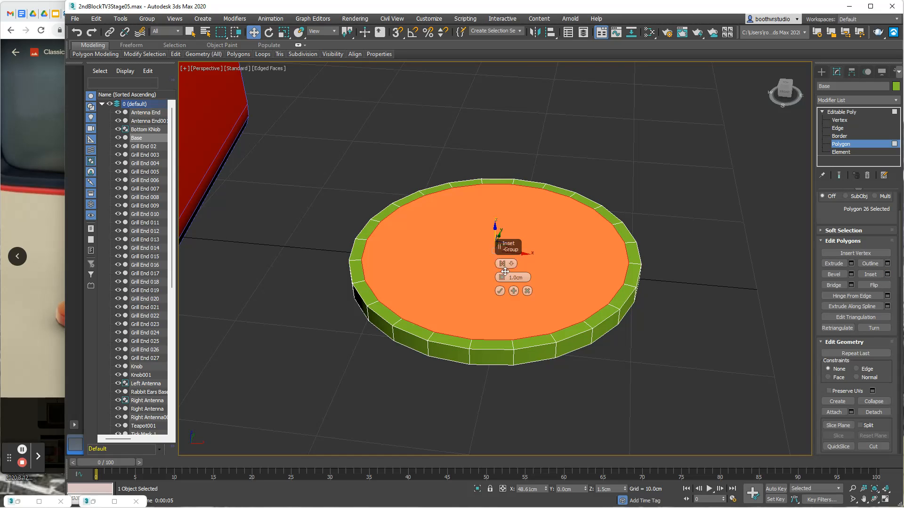
left_click_drag(502, 277, 509, 243)
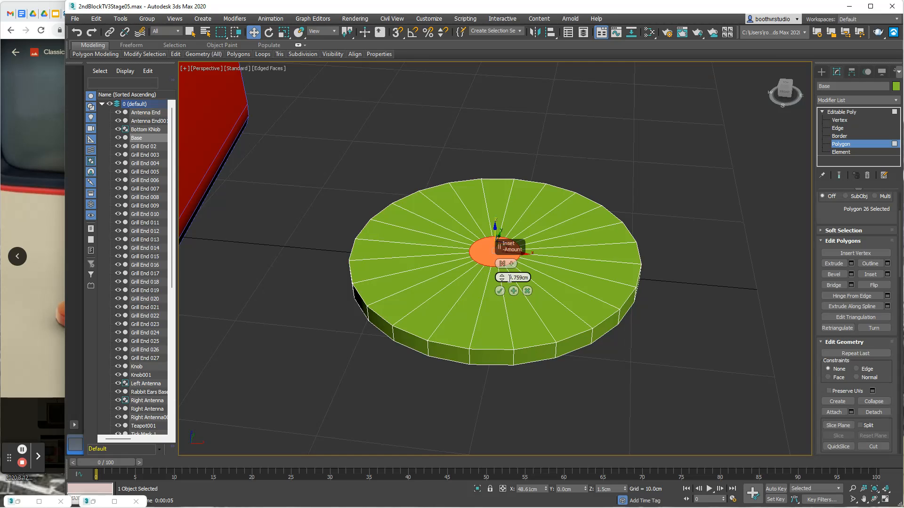
double_click(530, 277)
type("10")
key("Return")
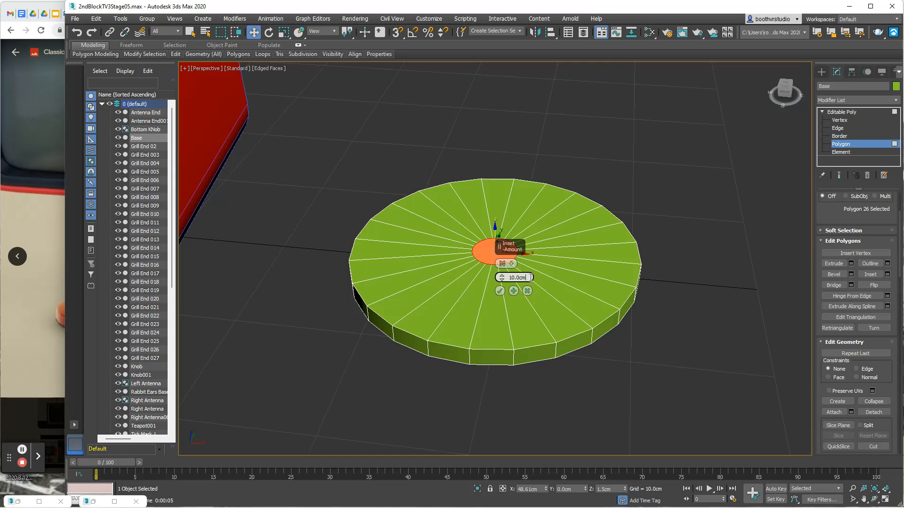
left_click(501, 291)
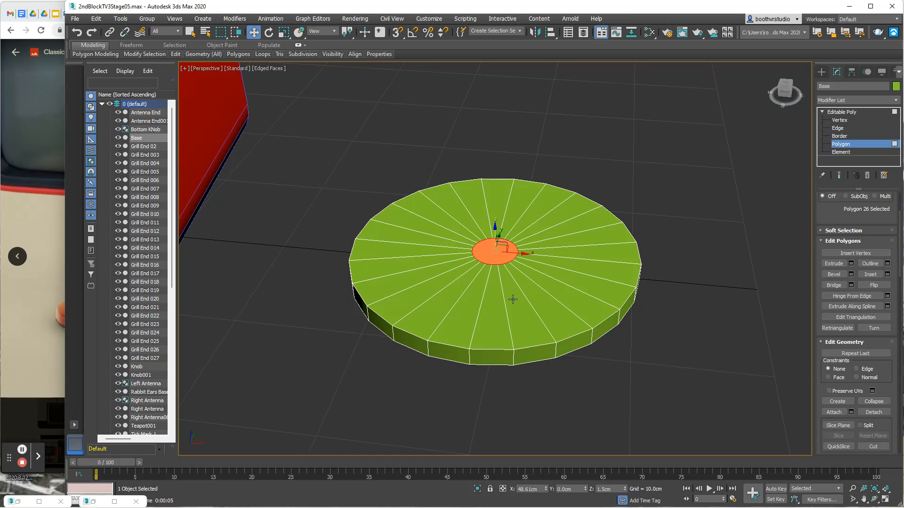
- Raise the inset centre polygon to a Z height of about 10.7 cm to form a truncated cone
middle_click_drag(494, 319, 495, 299, "alt")
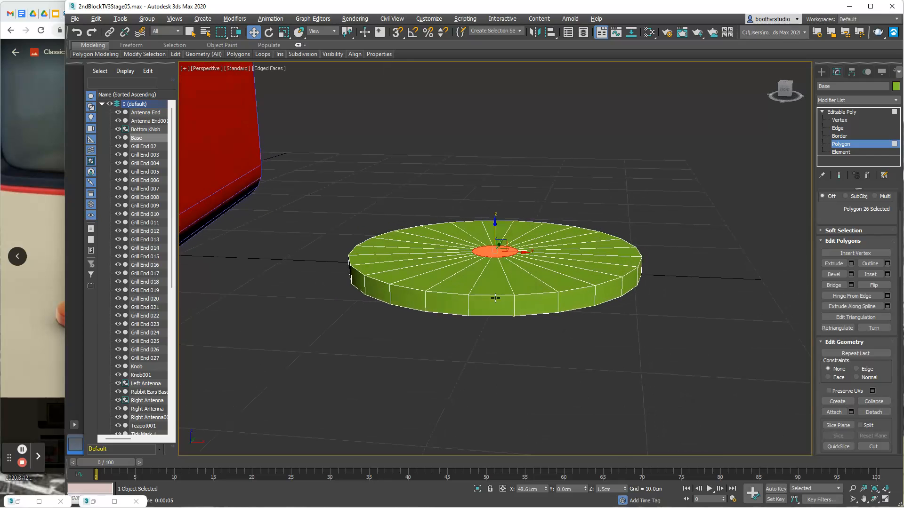
left_click_drag(495, 229, 518, 118)
middle_click_drag(623, 174, 628, 174, "alt")
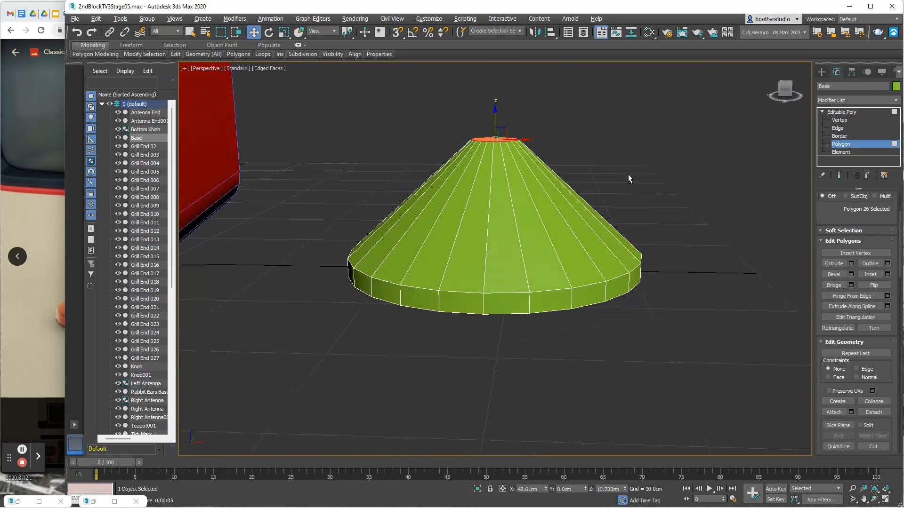
- Select the cone's 24 sloped side edges, connect them with 18 segments and leave edge editing
left_click(853, 128)
left_click_drag(364, 184, 635, 207)
middle_click_drag(704, 212, 634, 227, "alt")
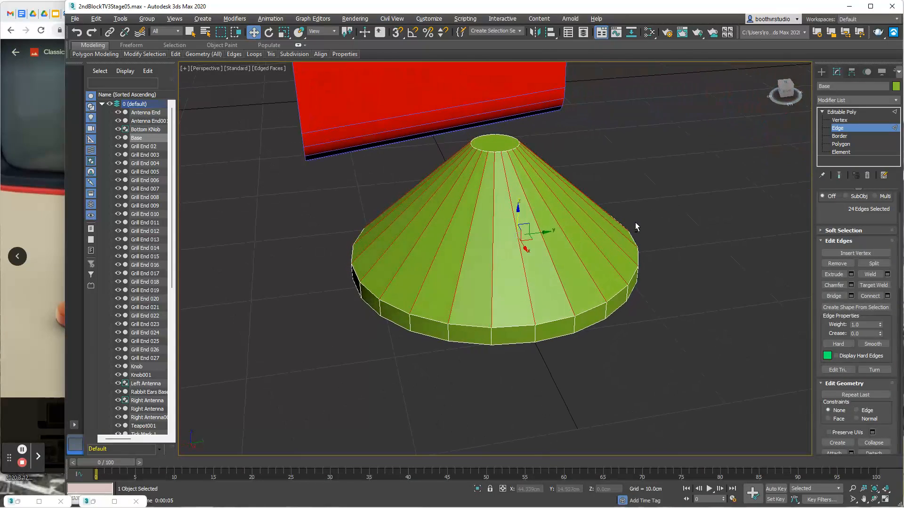
left_click(888, 296)
left_click_drag(511, 266, 505, 264)
type("24")
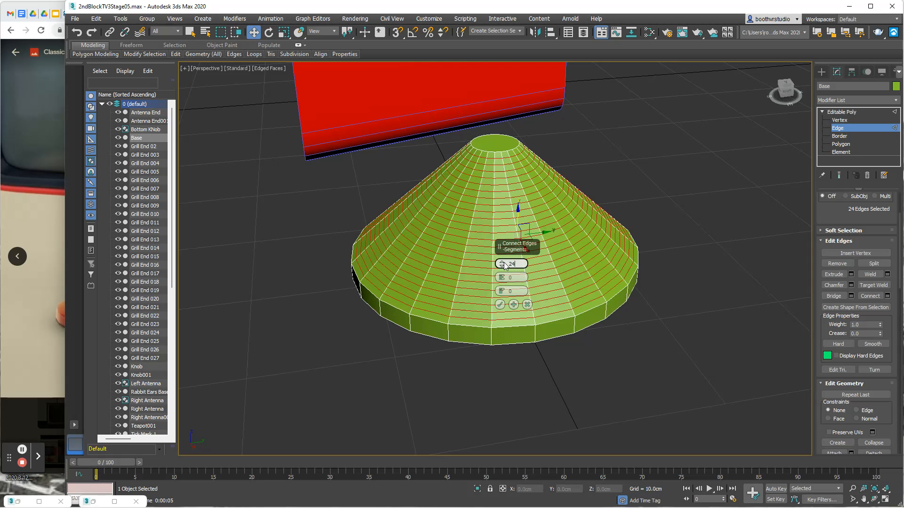
left_click_drag(518, 264, 500, 266)
type("18")
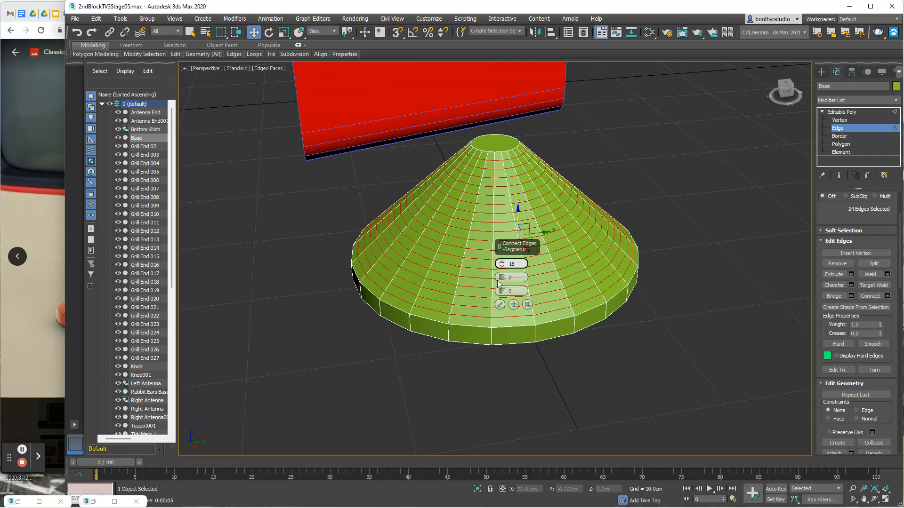
left_click(501, 305)
left_click(500, 304)
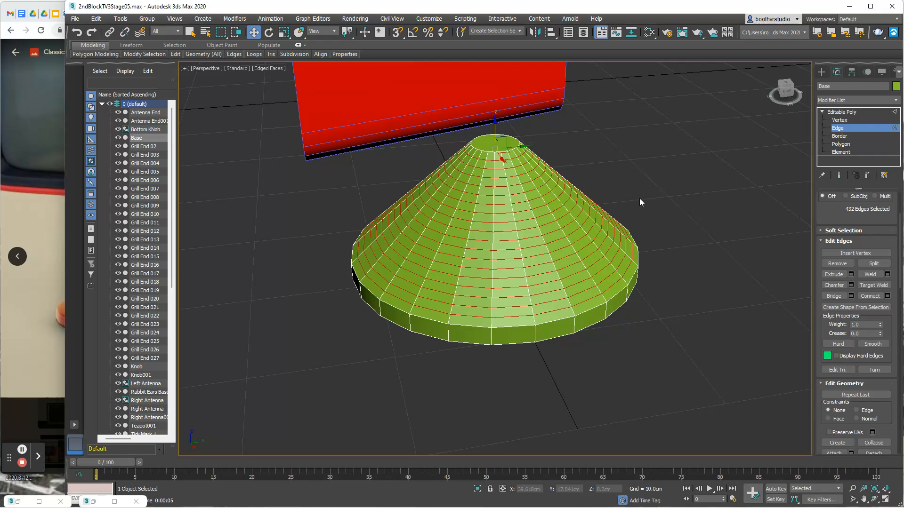
middle_click_drag(649, 200, 721, 178, "alt")
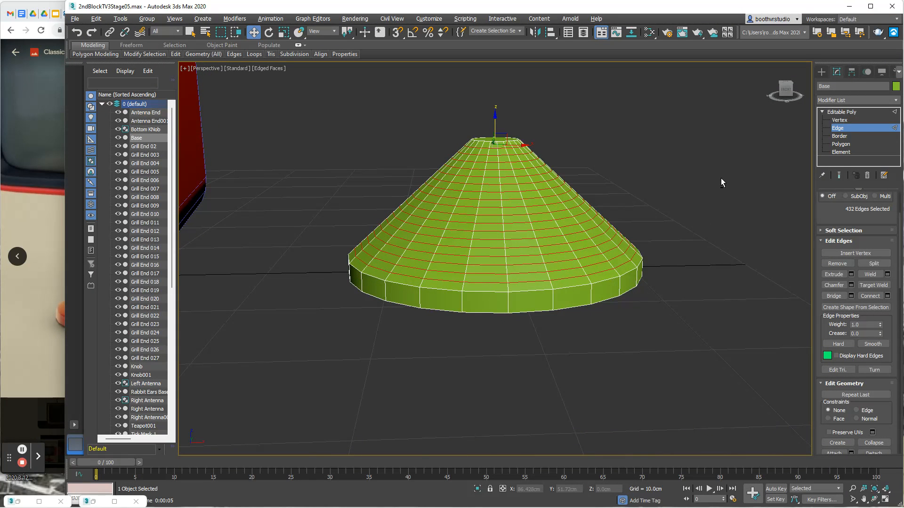
left_click(839, 129)
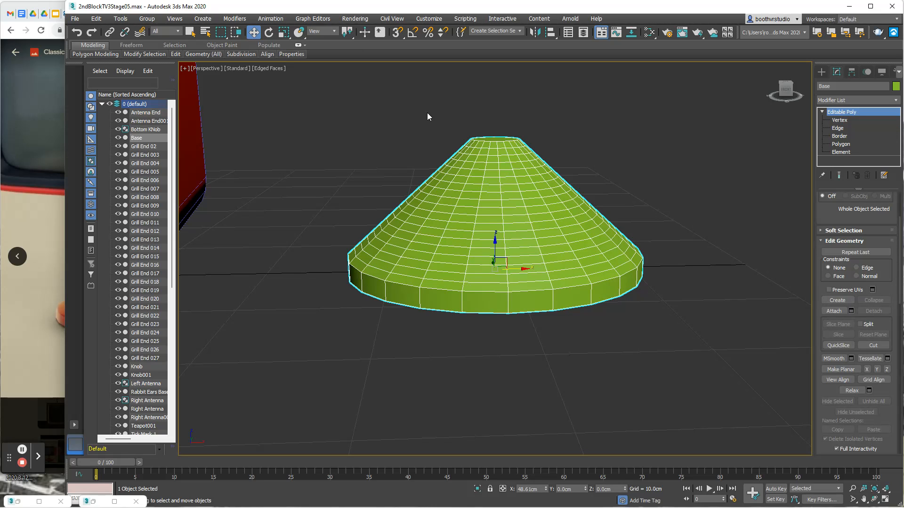
- Select all of the Base's edges and turn on Soft Selection
left_click_drag(377, 111, 442, 233)
left_click_drag(644, 339, 710, 338)
left_click(837, 128)
left_click_drag(344, 89, 663, 352)
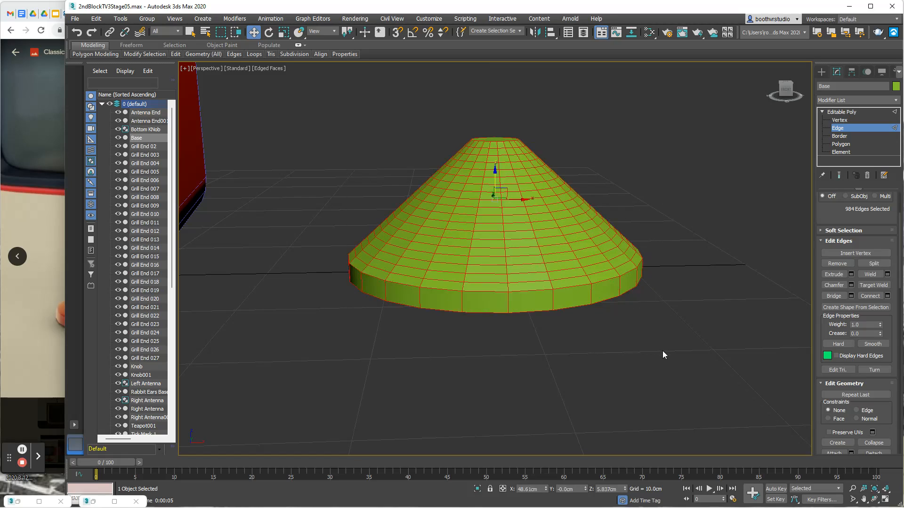
middle_click_drag(615, 326, 592, 336, "alt")
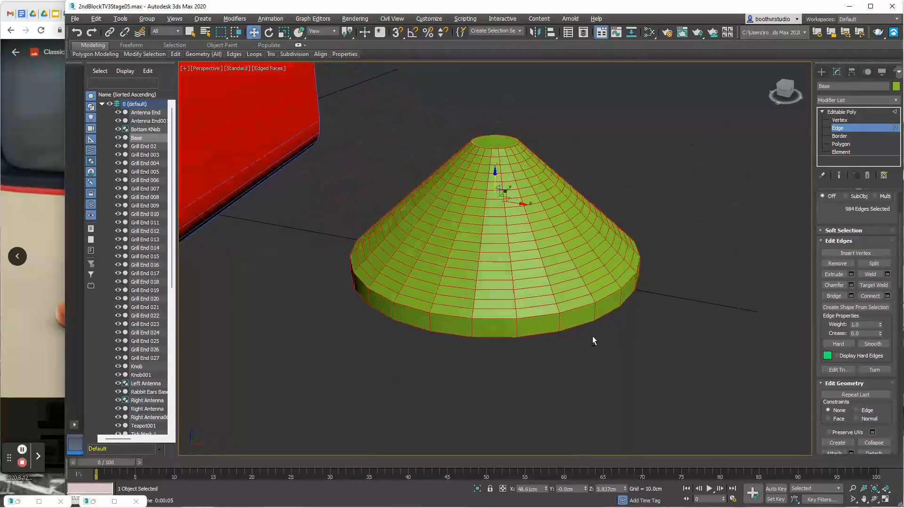
left_click(825, 230)
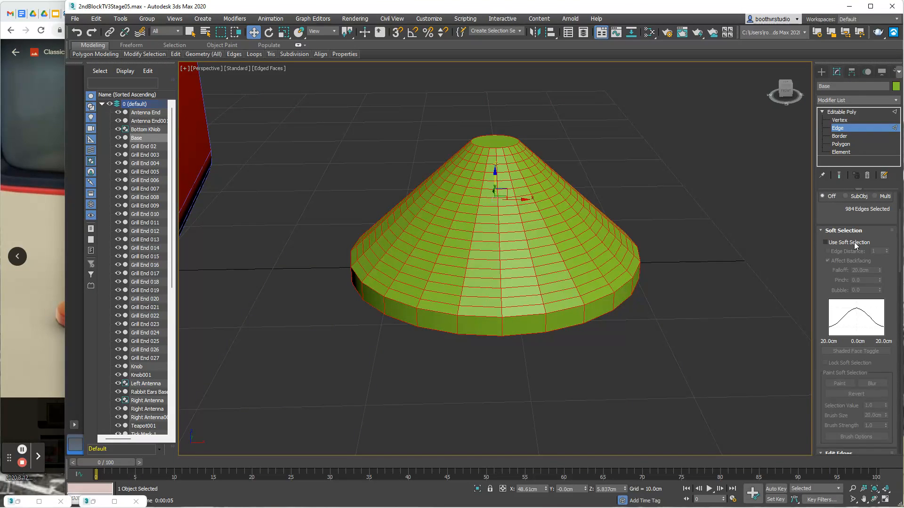
left_click(826, 242)
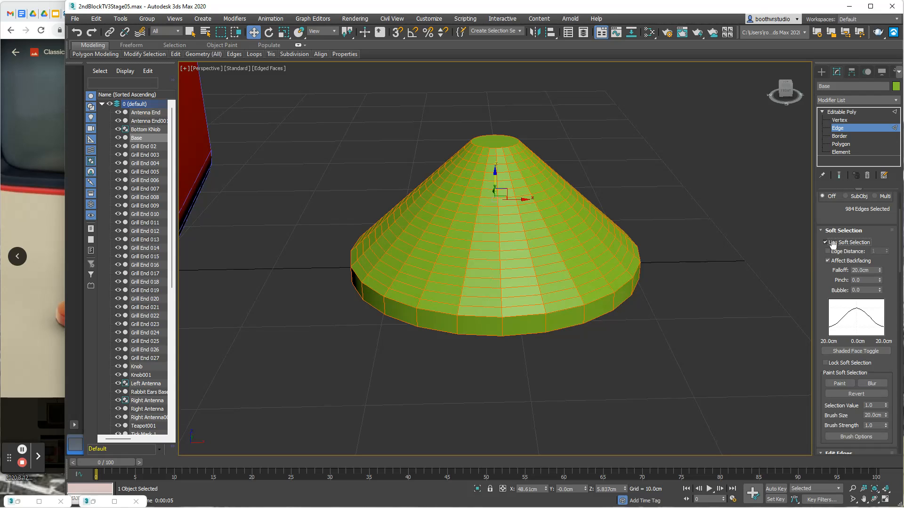
- Try a Soft Selection falloff of 0.05 cm on the selected edges and clear the edge selection
left_click(880, 272)
left_click_drag(881, 273, 884, 187)
left_click_drag(886, 122, 893, 335)
left_click_drag(310, 117, 570, 325)
left_click_drag(660, 344, 686, 355)
middle_click_drag(694, 276, 668, 271, "alt")
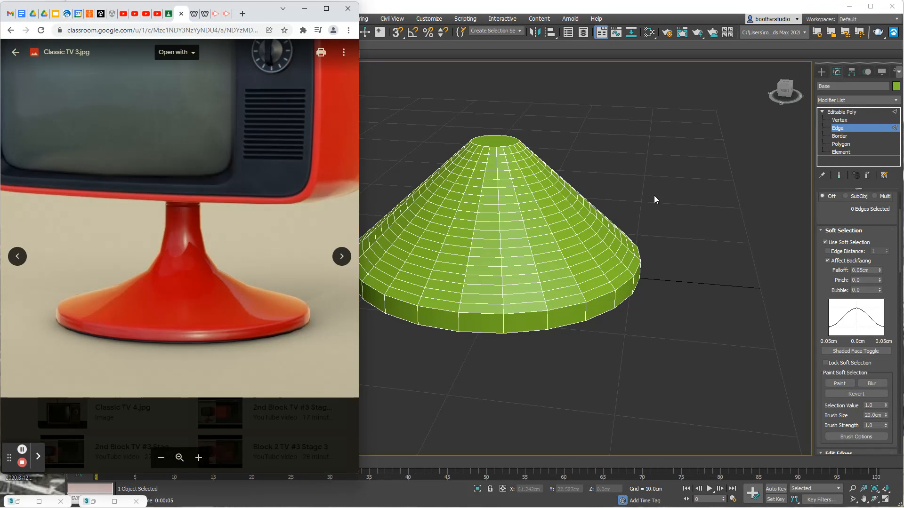
- Select only the loop of edges around the cone's top rim
middle_click_drag(655, 196, 653, 183, "alt")
scroll(531, 158, "up", 4)
middle_click_drag(535, 160, 582, 214)
left_click_drag(456, 147, 598, 174)
middle_click_drag(614, 169, 598, 193, "alt")
scroll(622, 160, "up", 3)
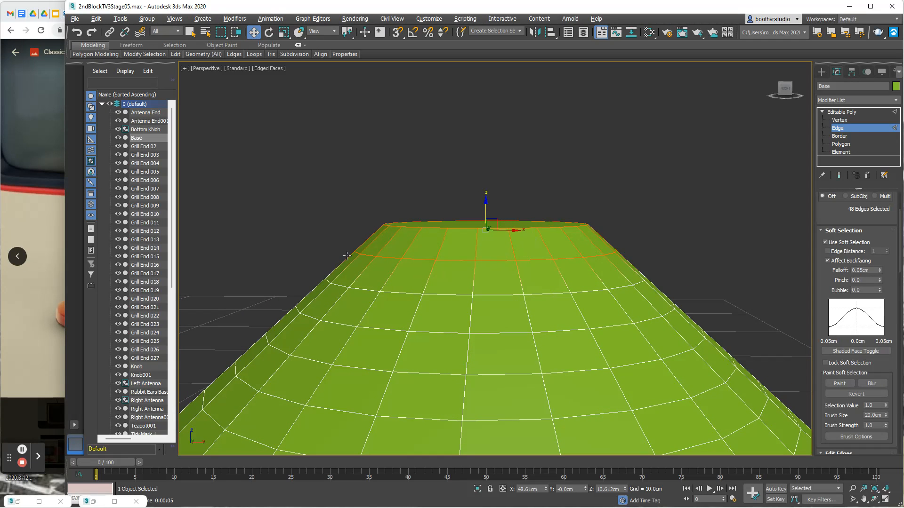
left_click_drag(565, 280, 659, 285, "alt")
middle_click_drag(680, 216, 662, 236, "alt")
- Turn Soft Selection off and back on for the top rim edges and set its falloff to about 16.25 cm
left_click(824, 242)
mouse_move(724, 229)
middle_mouse_down("alt")
mouse_move(632, 209)
mouse_move(626, 228)
mouse_move(478, 228)
mouse_move(566, 238)
mouse_move(725, 212)
mouse_move(788, 230)
middle_mouse_up("alt")
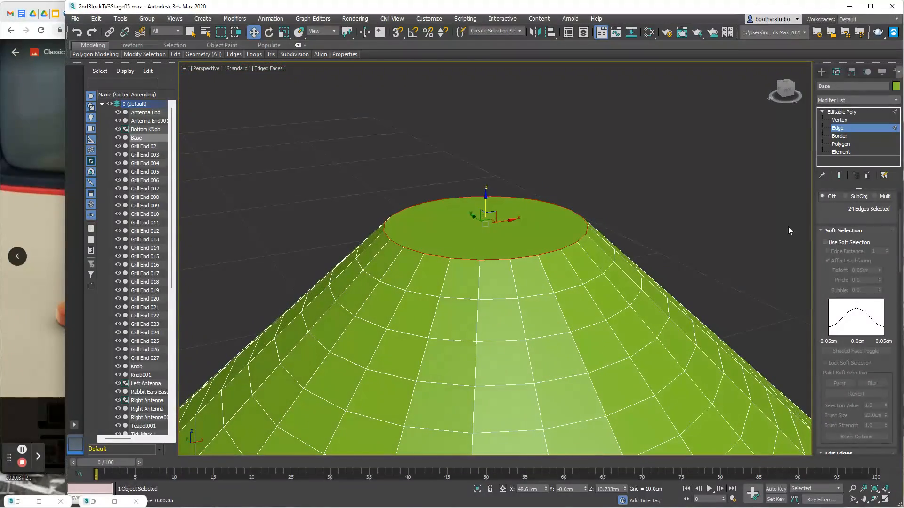
left_click(825, 242)
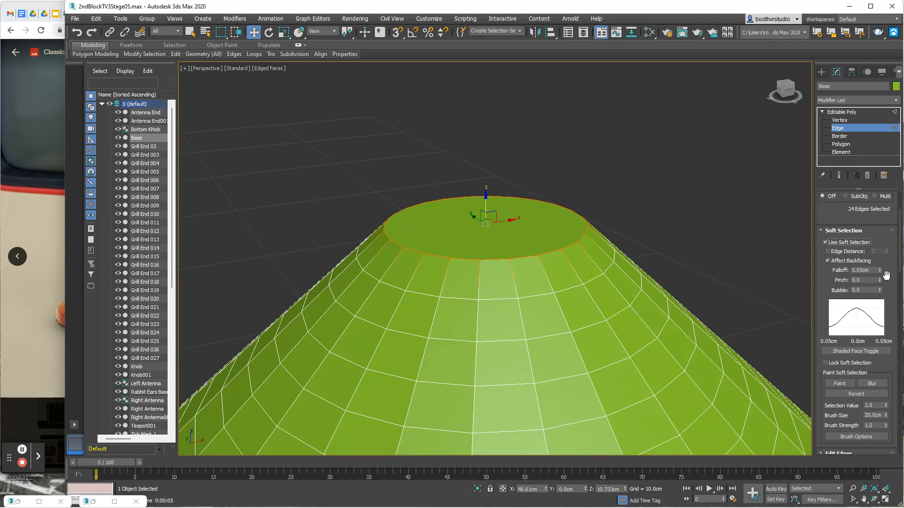
left_click_drag(882, 274, 886, 237)
scroll(612, 269, "down", 6)
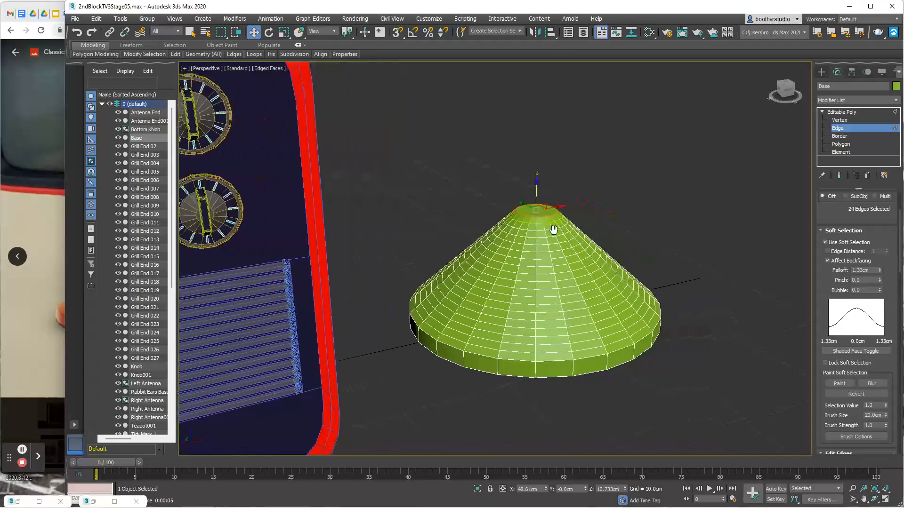
middle_click_drag(550, 258, 513, 248, "alt")
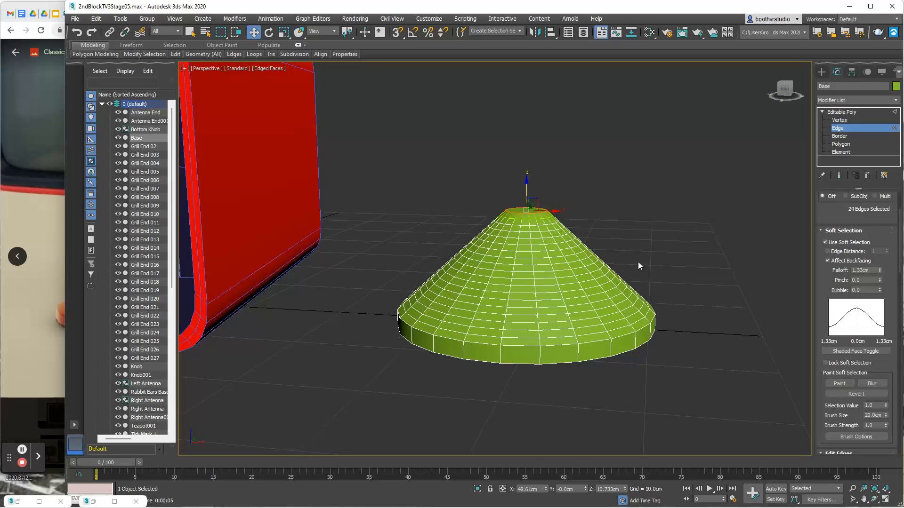
mouse_move(879, 270)
left_mouse_down()
mouse_move(888, 5)
mouse_move(880, 273)
left_mouse_up()
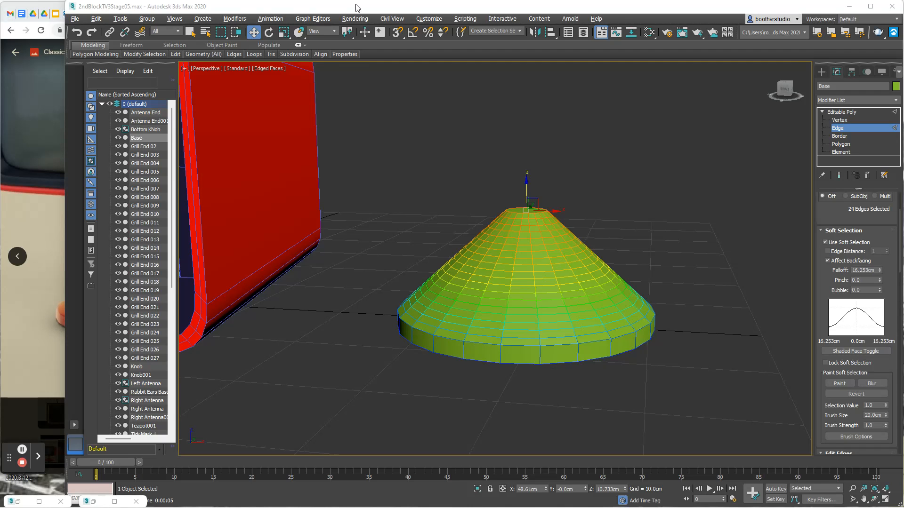
- Scale the soft-selected top rim inward in X and Y so the cone's sides curve into a narrow neck
middle_click_drag(538, 382, 522, 344, "alt")
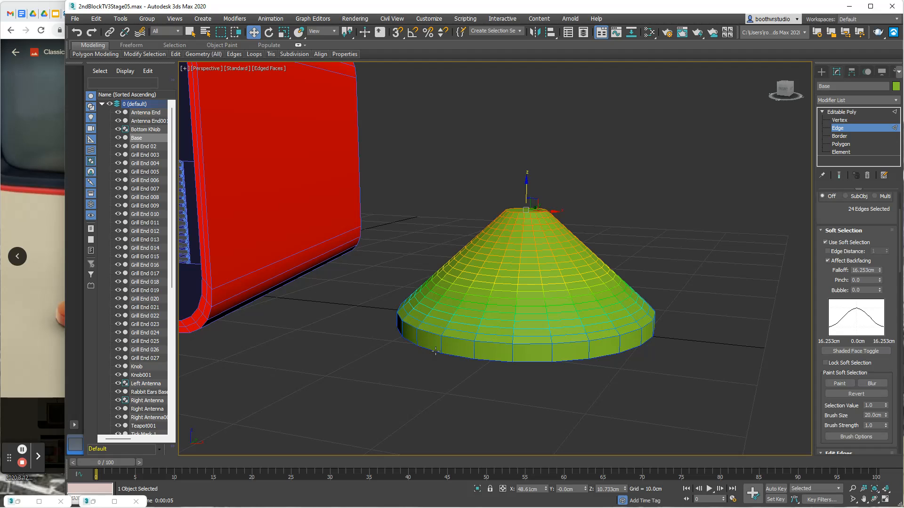
left_click(284, 32)
middle_click_drag(615, 194, 620, 242, "alt")
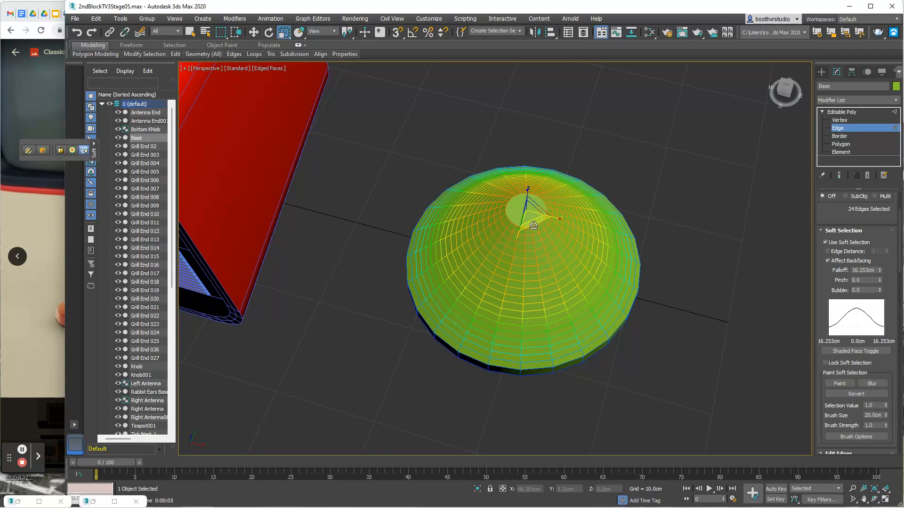
left_click_drag(535, 222, 538, 186)
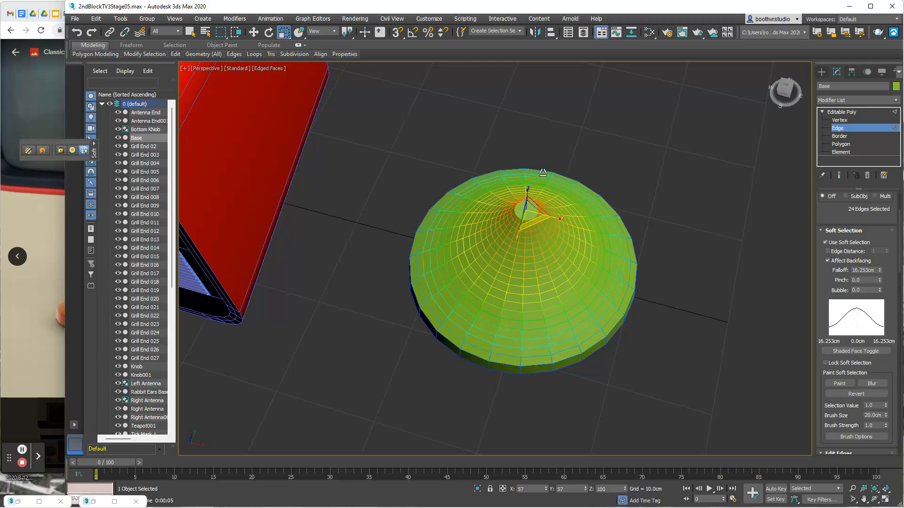
key("w")
middle_click_drag(567, 221, 609, 238, "alt")
left_click_drag(516, 221, 529, 203)
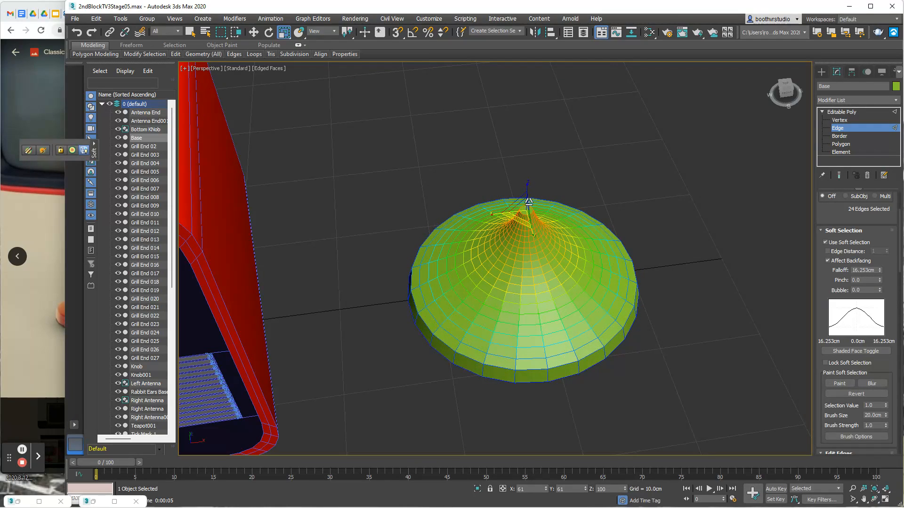
- Stretch the soft-selected neck along Z with the Scale tool to deepen the flare, and deselect the edges
middle_click_drag(529, 202, 549, 189, "alt")
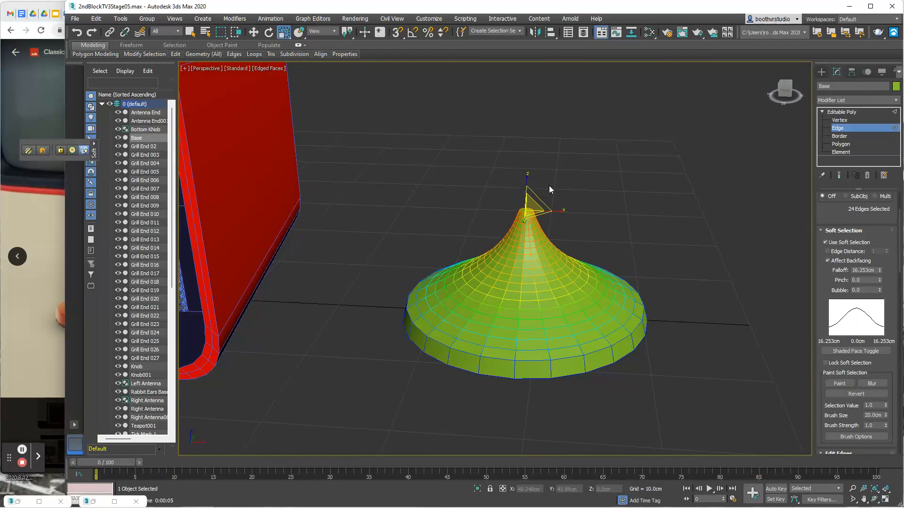
left_click_drag(529, 176, 537, 158)
middle_click_drag(553, 175, 578, 211, "alt")
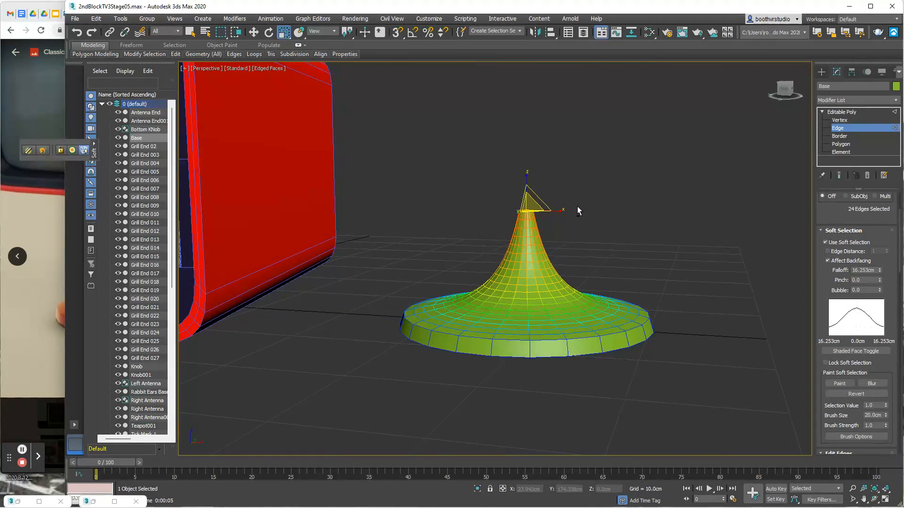
left_click(624, 209)
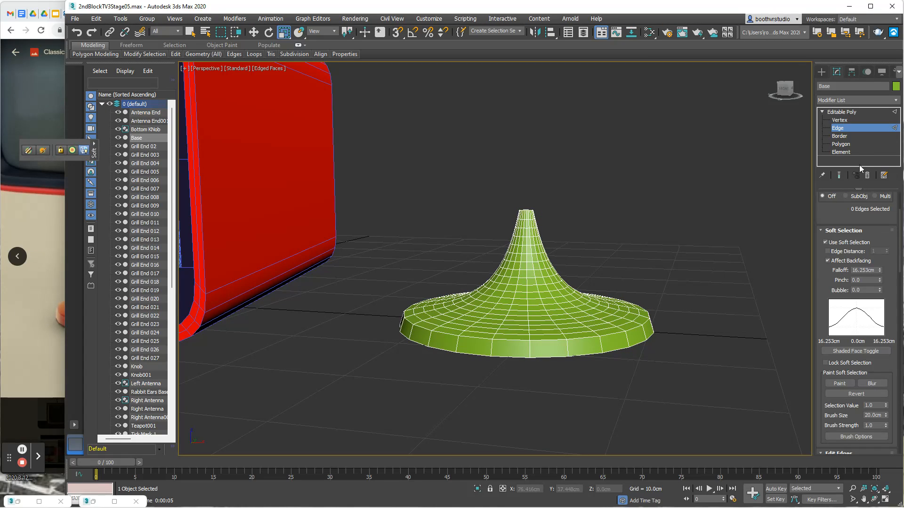
- Turn off Soft Selection and return to polygon editing with the small top polygon selected
left_click(825, 242)
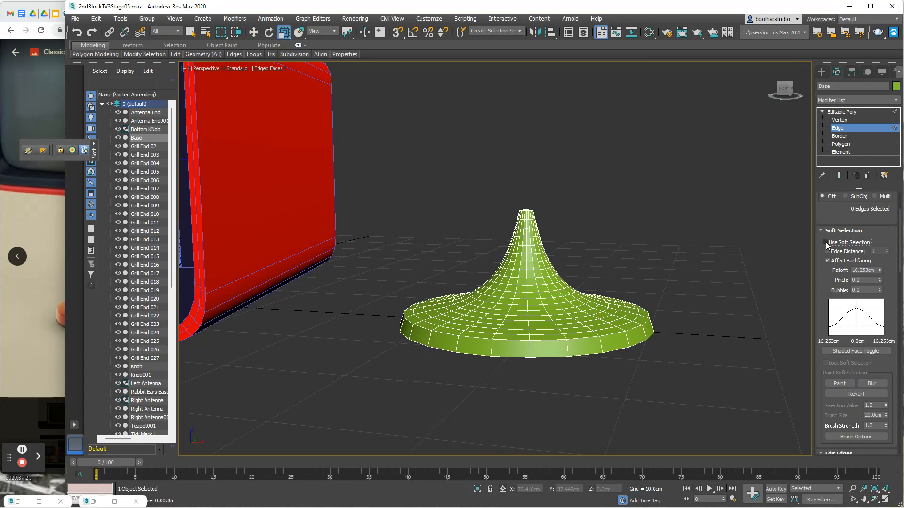
left_click(844, 144)
middle_click_drag(629, 190, 631, 233, "alt")
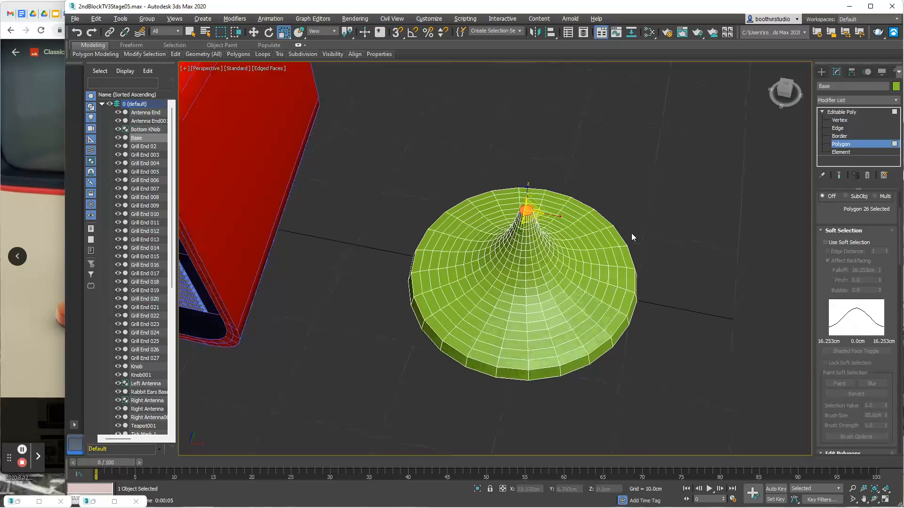
- Compare the flared neck with the reference photo and extrude its small top polygon upward by 0.143 cm
left_click(193, 32)
middle_click_drag(645, 233, 671, 211, "alt")
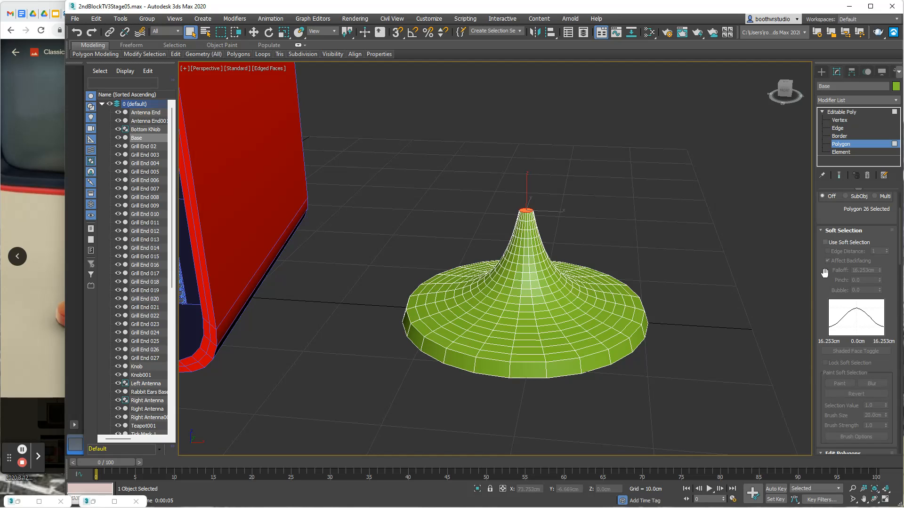
left_click(19, 333)
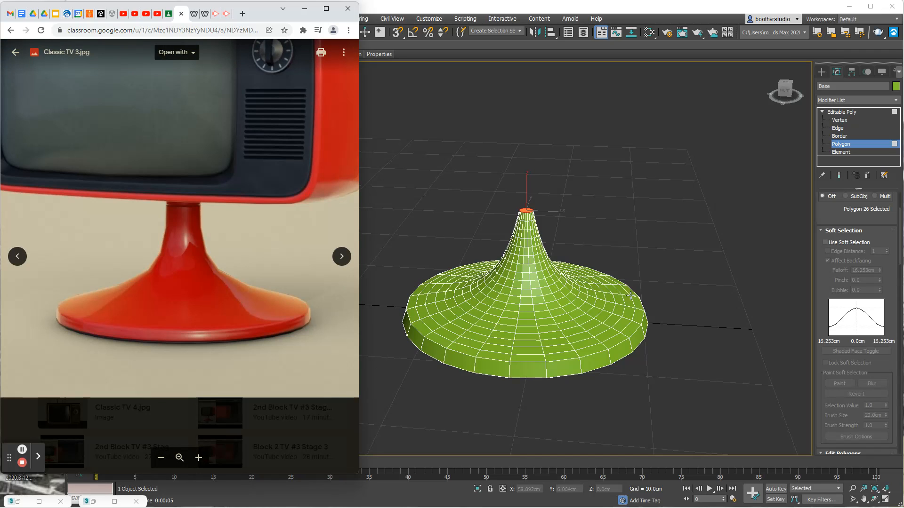
left_click(646, 287)
middle_click_drag(645, 286, 592, 262, "alt")
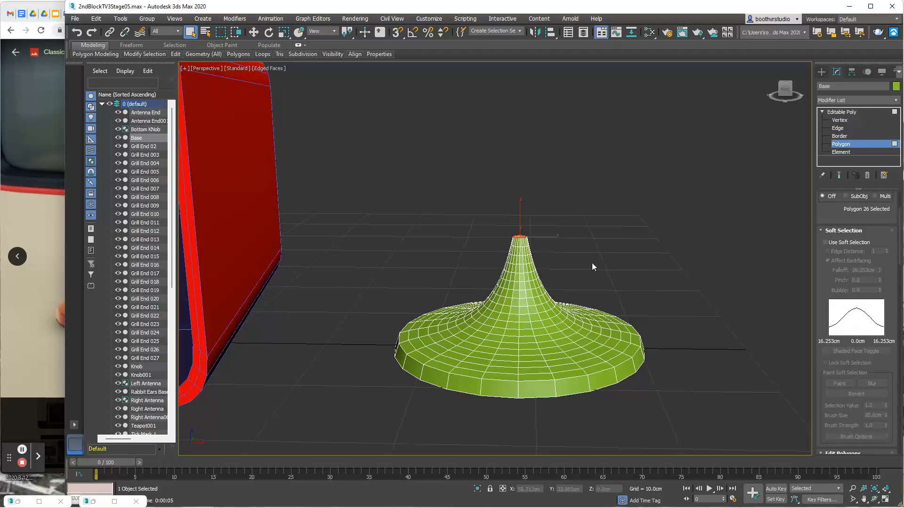
left_click(821, 230)
left_click(850, 264)
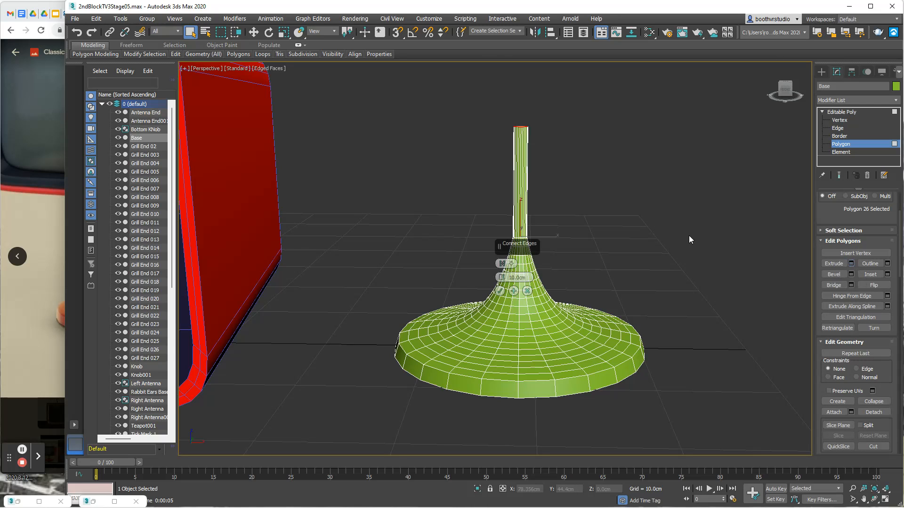
right_click(503, 278)
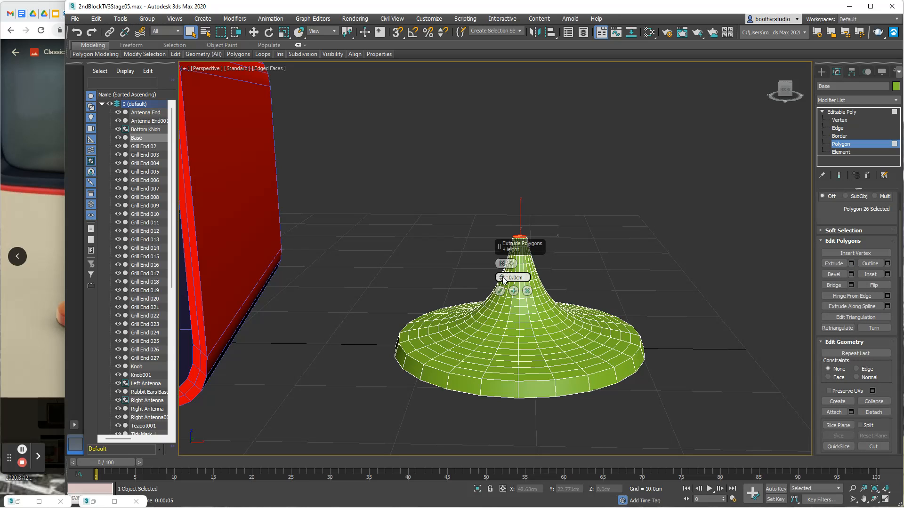
left_click_drag(502, 278, 503, 276)
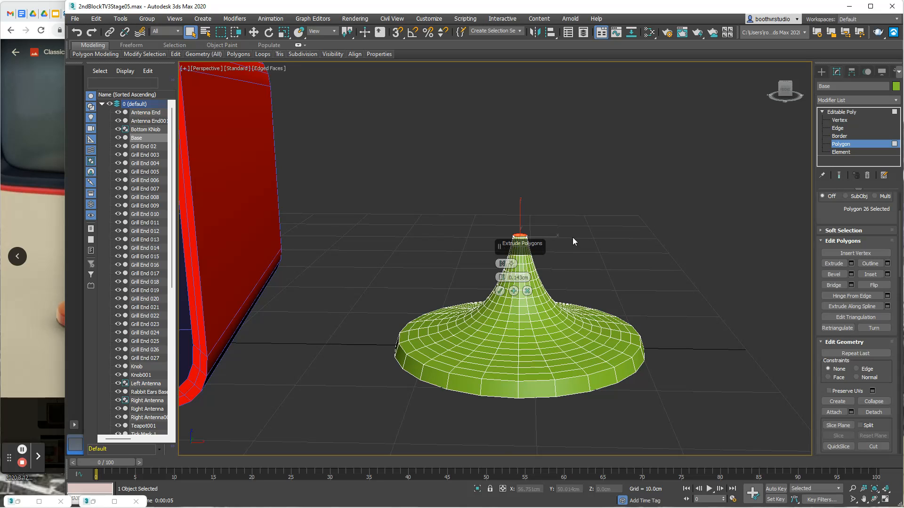
scroll(572, 238, "up", 5)
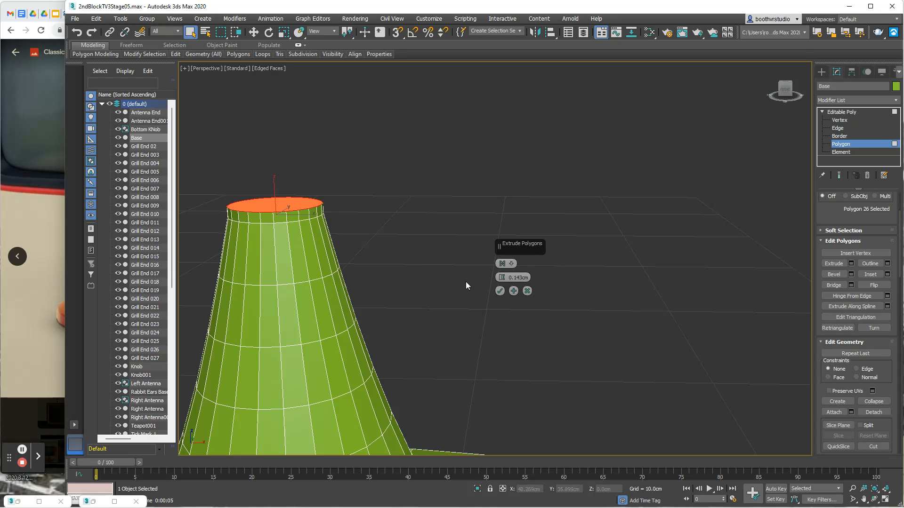
left_click(500, 290)
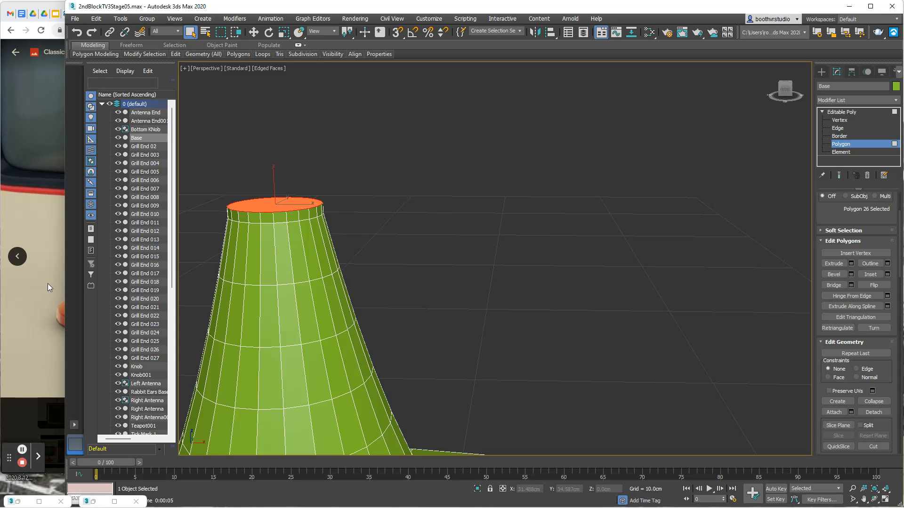
- Check the neck in the reference photo, reselect the top polygon and extrude it upward by 1.253 cm
left_click(47, 283)
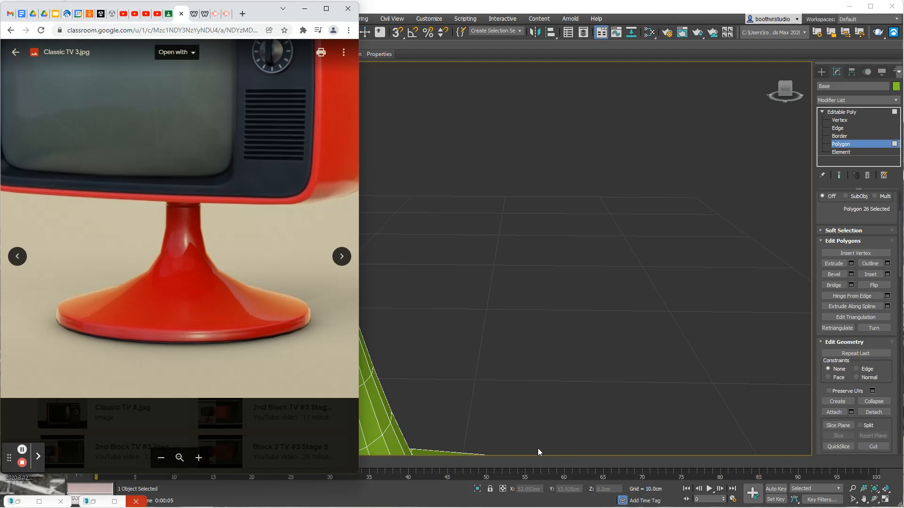
left_click(560, 343)
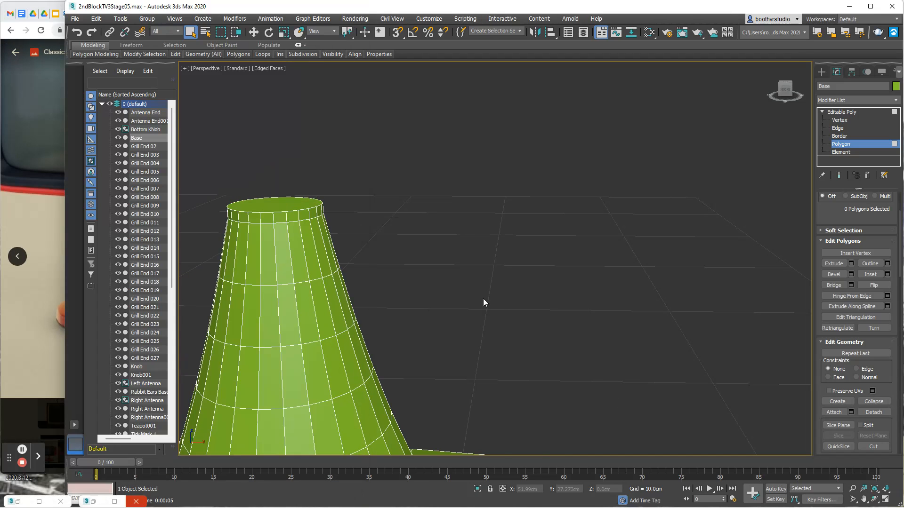
left_click(852, 264)
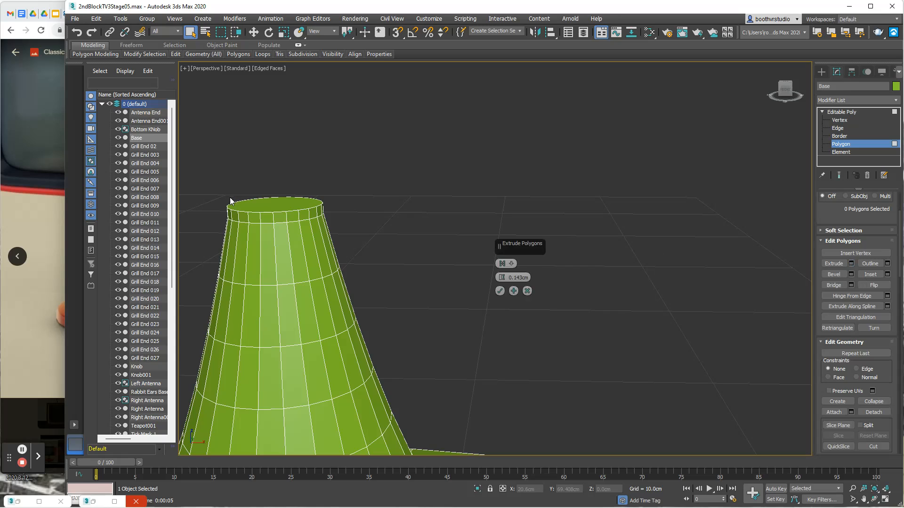
left_click(528, 289)
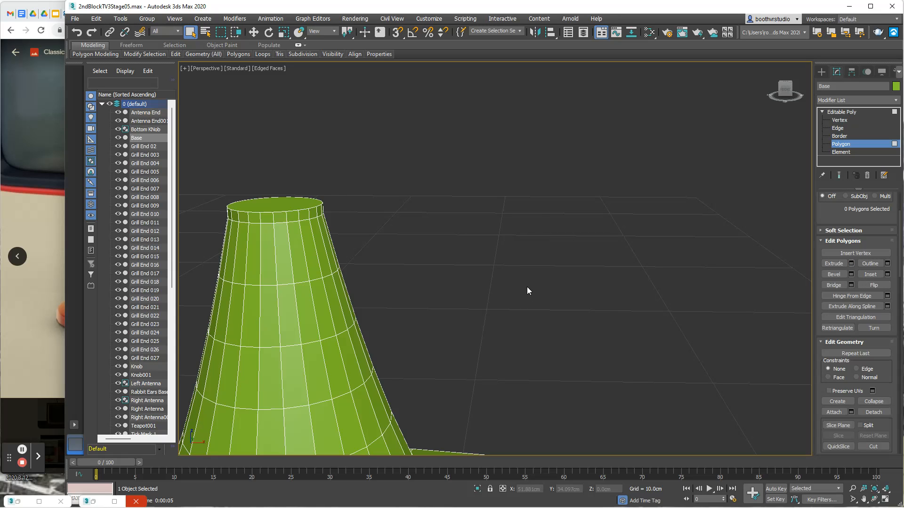
left_click(288, 201)
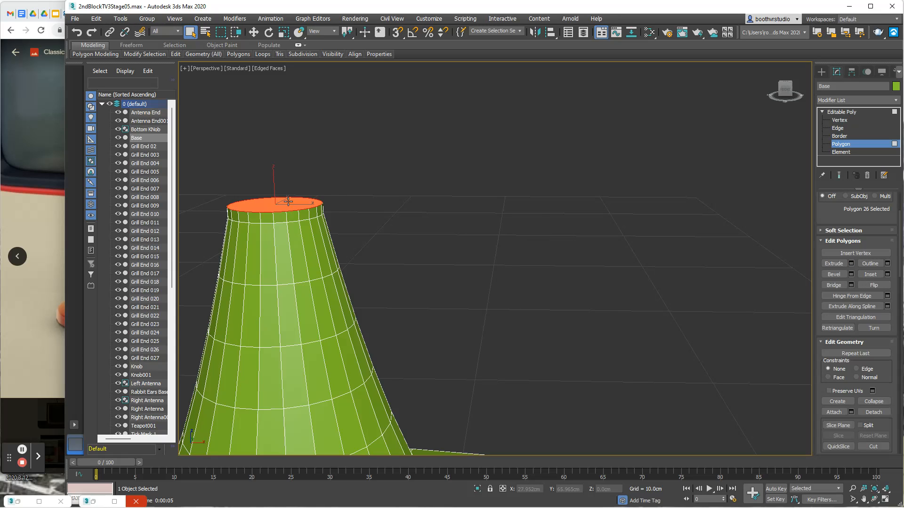
left_click(851, 264)
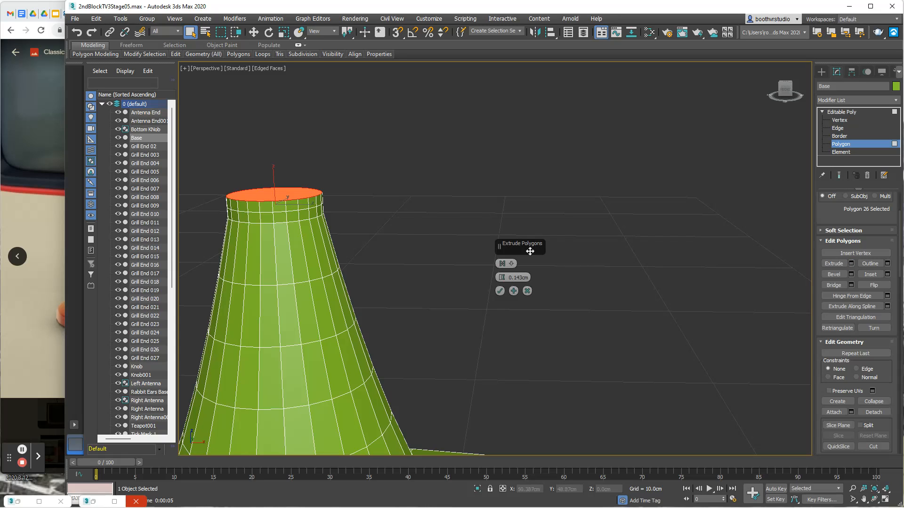
left_click_drag(502, 277, 503, 272)
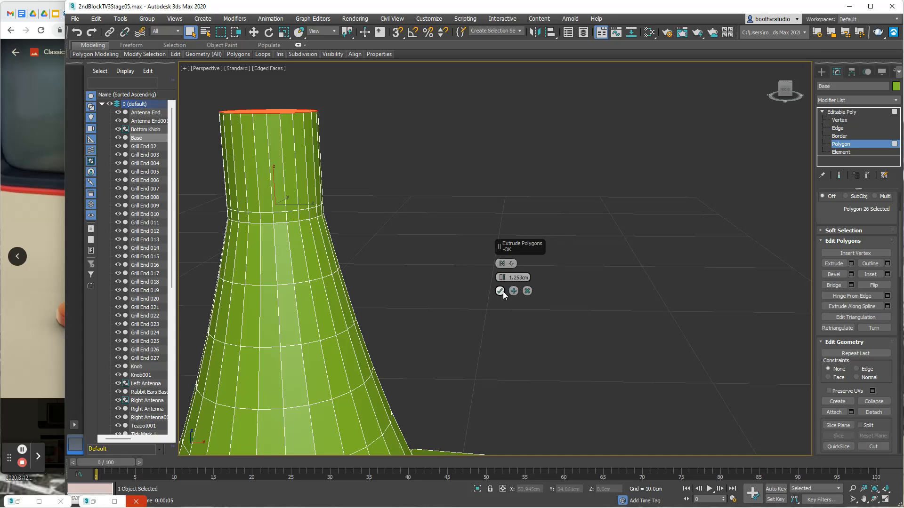
left_click(501, 291)
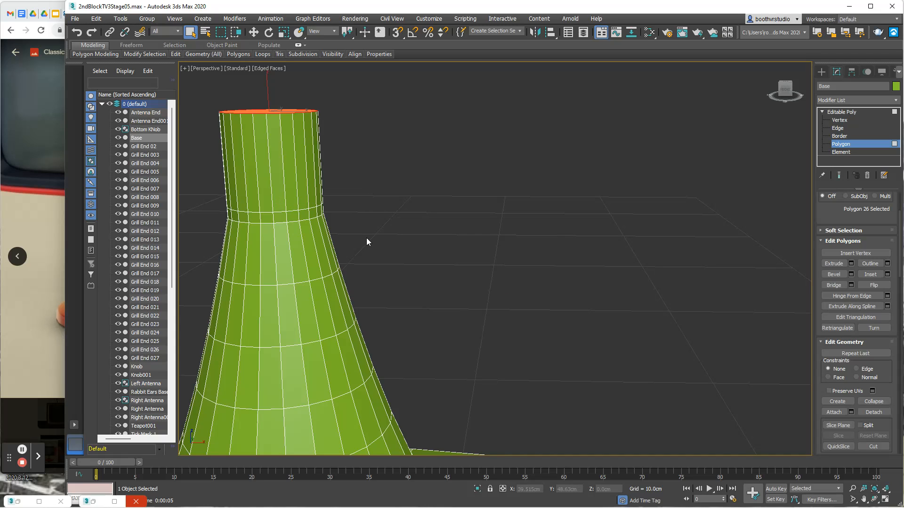
- Select every polygon of the thin band running around the neck, just below the tall cylindrical section
scroll(372, 236, "up", 2)
key("super")
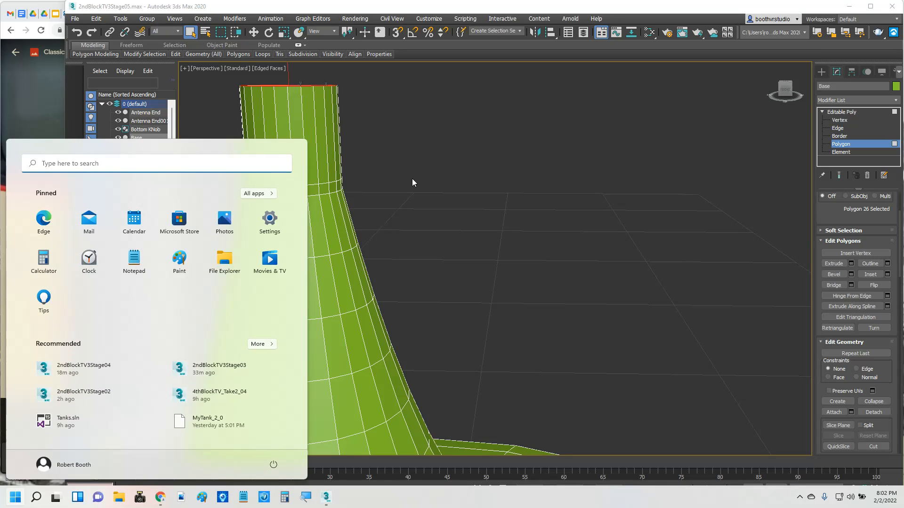
key("super")
key("super")
left_click(402, 197)
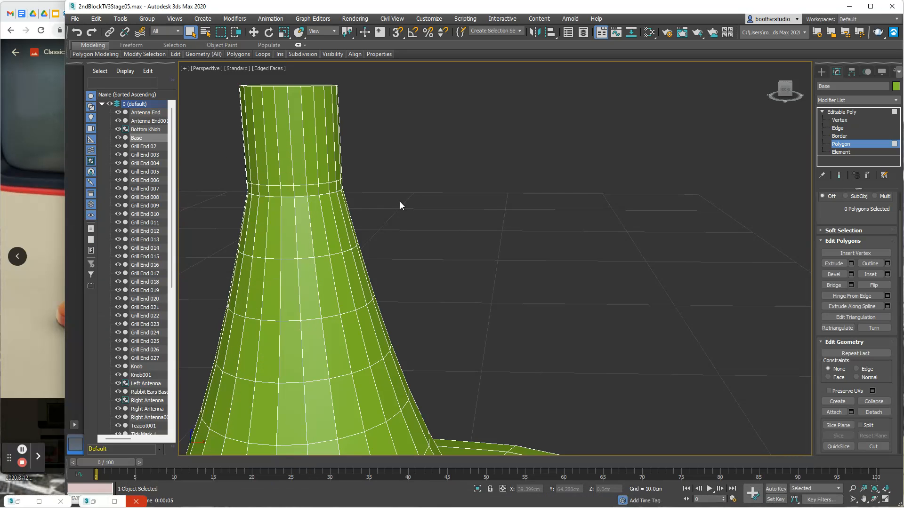
left_click(322, 190)
left_click(311, 190, "ctrl")
left_click(300, 191, "ctrl")
left_click(287, 191, "ctrl")
left_click(276, 192, "ctrl")
left_click(263, 191, "ctrl")
left_click(256, 190, "ctrl")
middle_click_drag(394, 218, 324, 200, "alt")
left_click(320, 194, "ctrl")
left_click(329, 194, "ctrl")
left_click(341, 193, "ctrl")
left_click(353, 192, "ctrl")
left_click(364, 192, "ctrl")
middle_click_drag(508, 214, 325, 214, "alt")
left_click(297, 208, "ctrl")
left_click(309, 210, "ctrl")
left_click(322, 210, "ctrl")
left_click(335, 210, "ctrl")
left_click(349, 209, "ctrl")
middle_click_drag(466, 221, 291, 211, "alt")
left_click(274, 212, "ctrl")
left_click(284, 213, "ctrl")
left_click(298, 213, "ctrl")
left_click(312, 213, "ctrl")
left_click(327, 213, "ctrl")
left_click(339, 213, "ctrl")
left_click(351, 209, "ctrl")
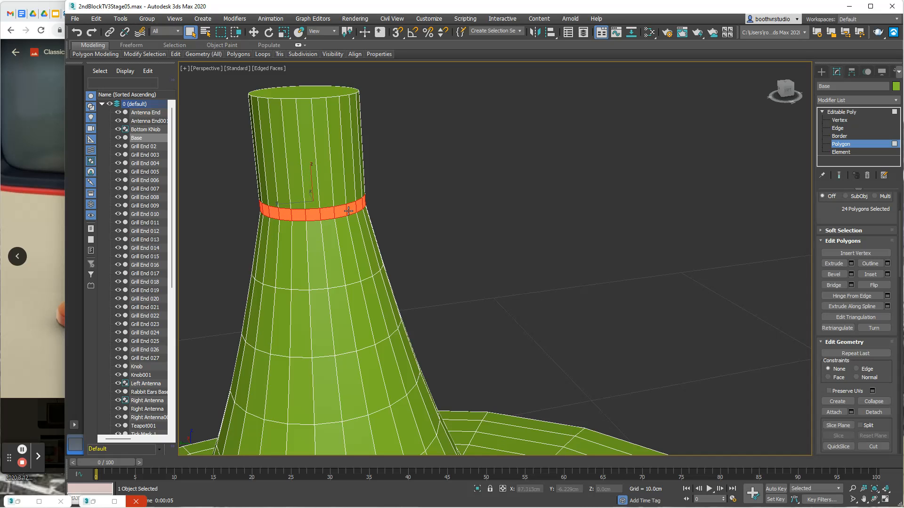
- Extrude the selected band inward by -0.021 cm with the Local Normal extrusion type to form a groove
middle_click_drag(451, 234, 369, 236, "alt")
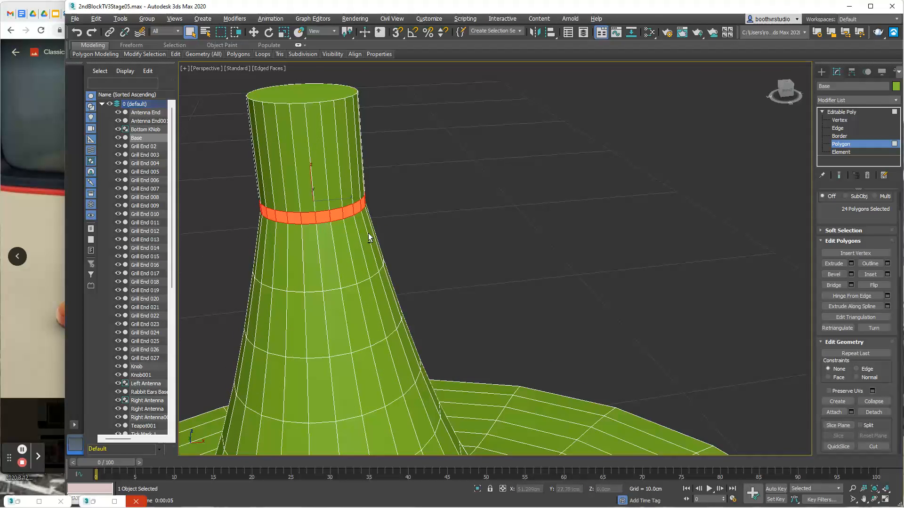
left_click(852, 265)
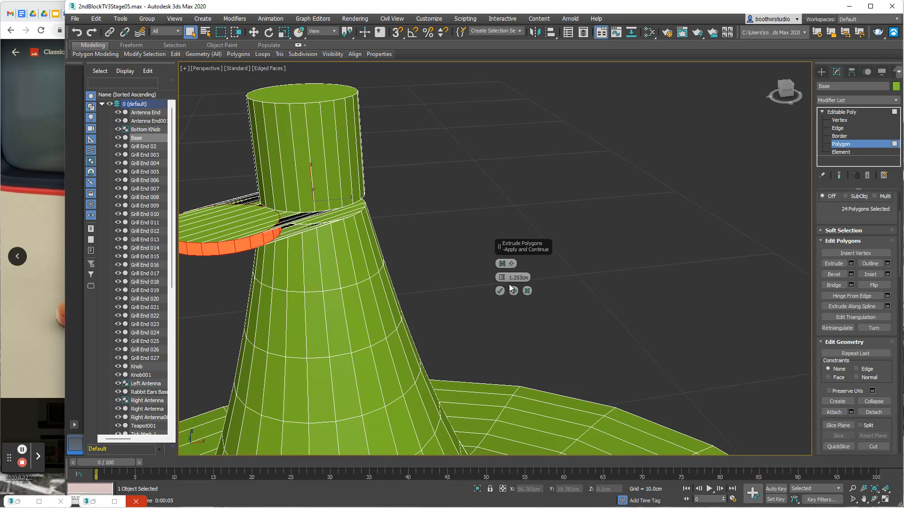
left_click(514, 264)
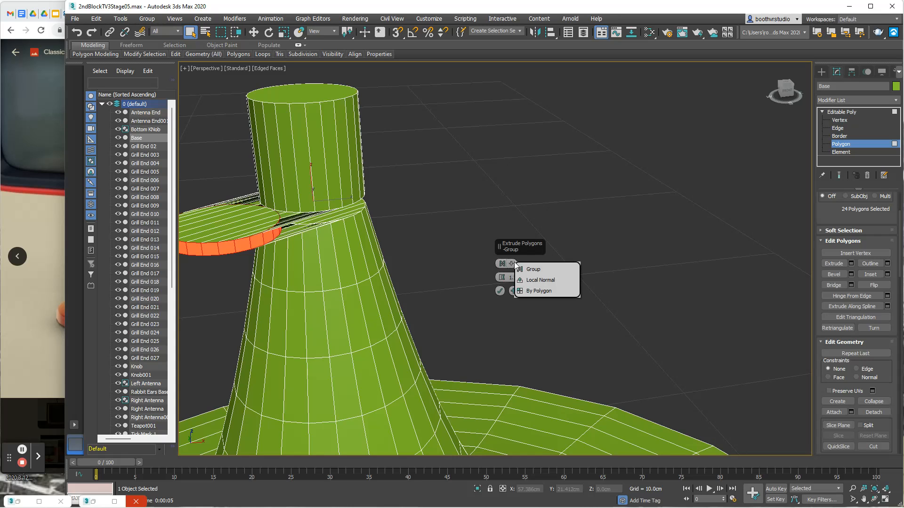
left_click(538, 273)
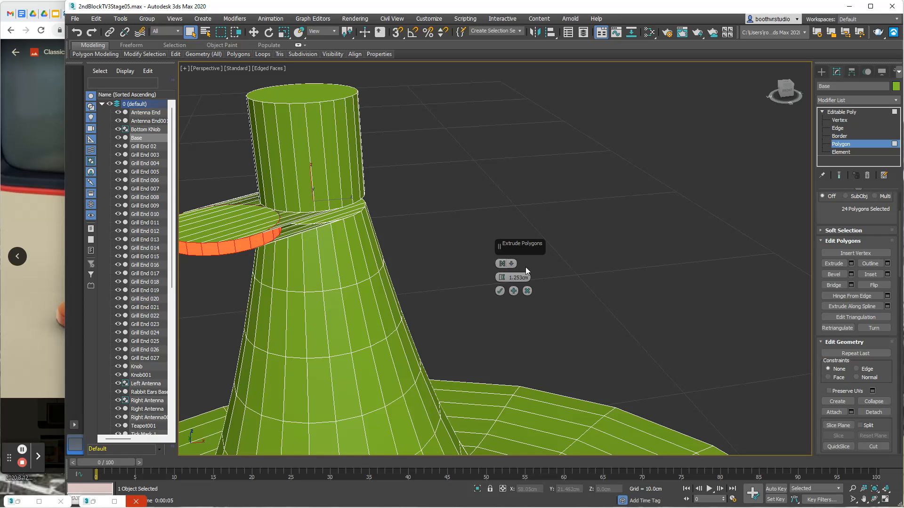
left_click(512, 264)
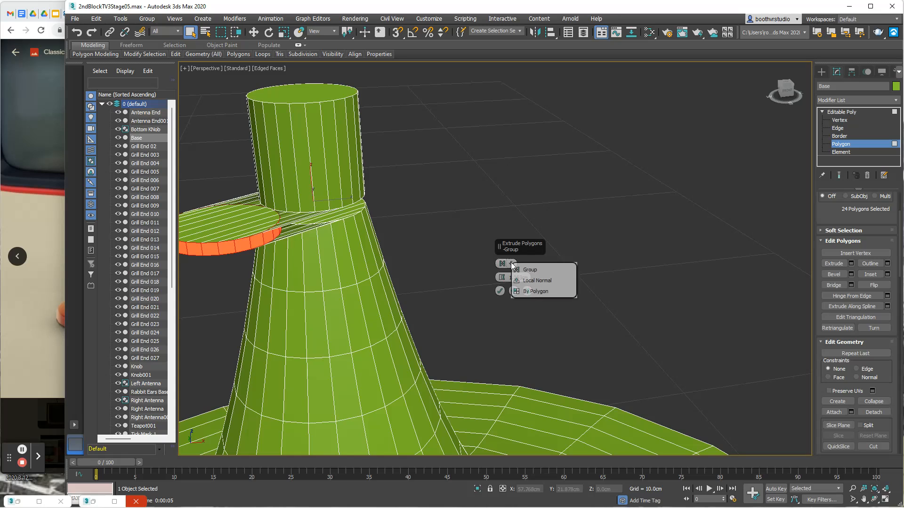
left_click(528, 281)
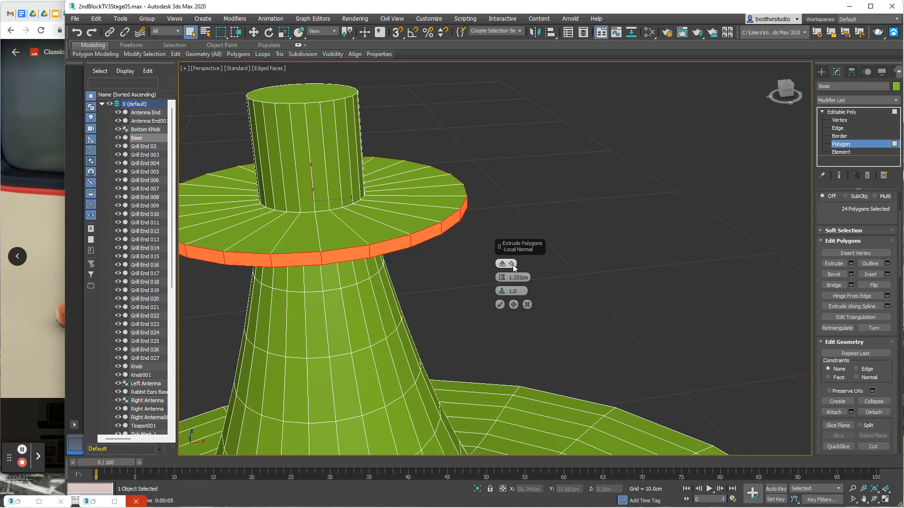
left_click(513, 265)
left_click(532, 284)
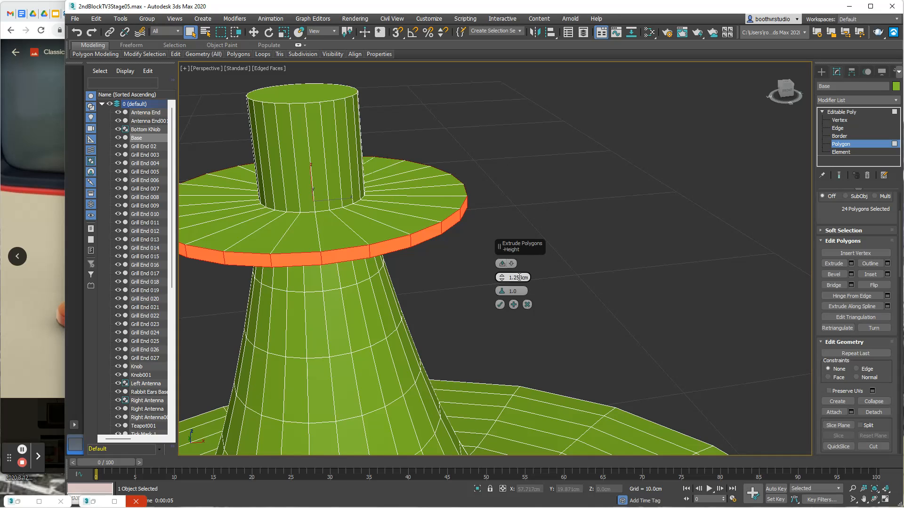
left_click_drag(502, 280, 502, 283)
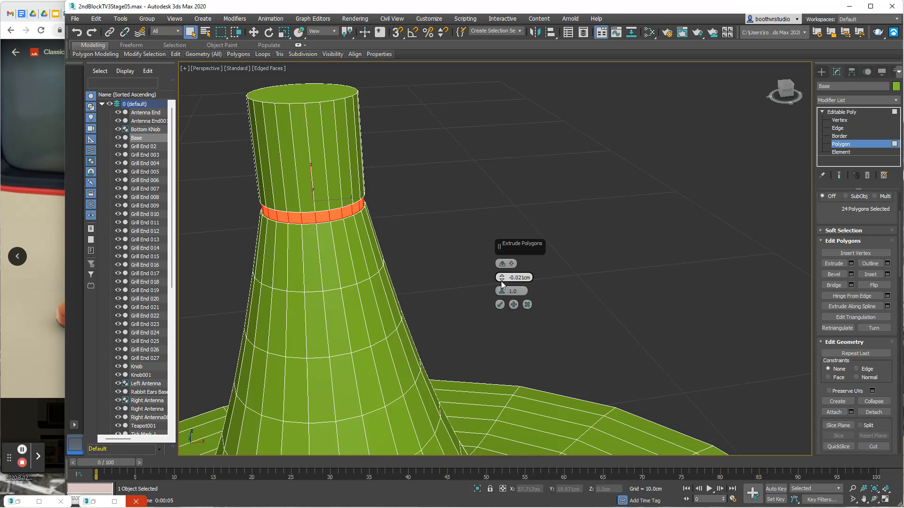
left_click(500, 305)
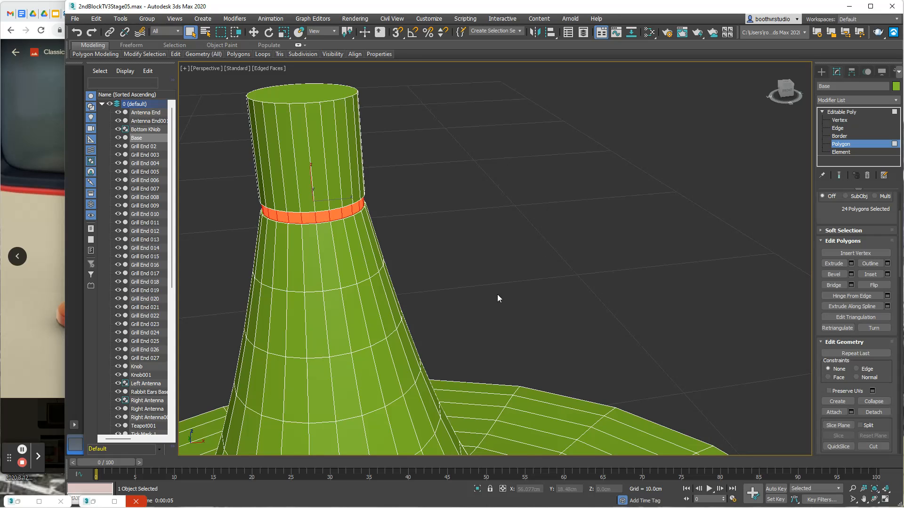
- Scale the recessed band to about 41% along Z to narrow it, and deselect its polygons
left_click(283, 33)
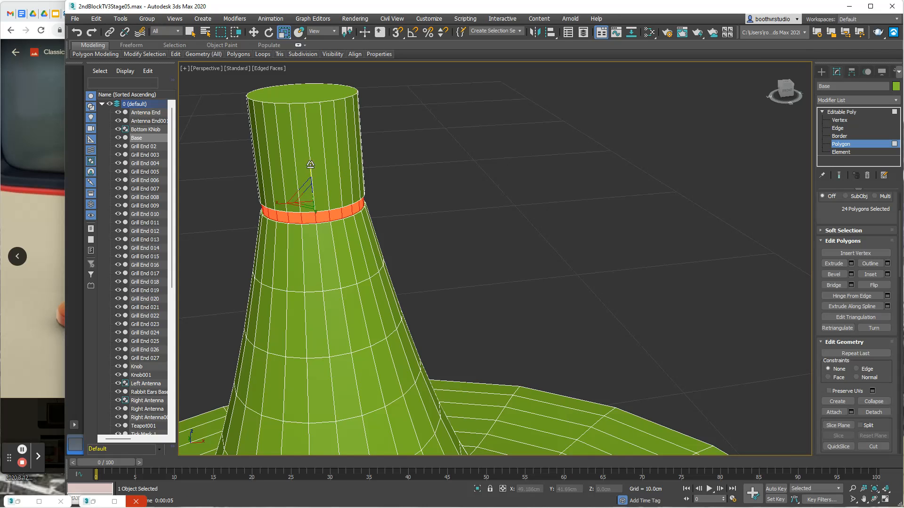
left_click_drag(313, 168, 310, 211)
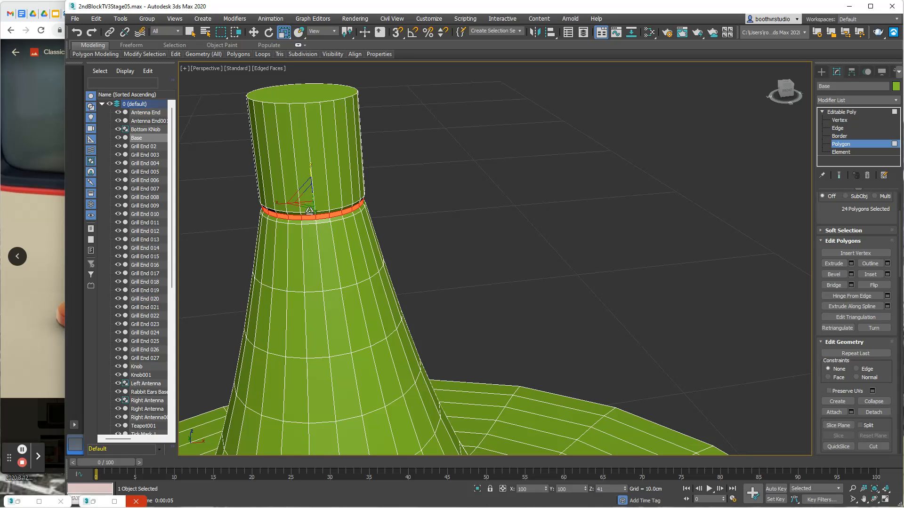
left_click_drag(309, 211, 310, 211)
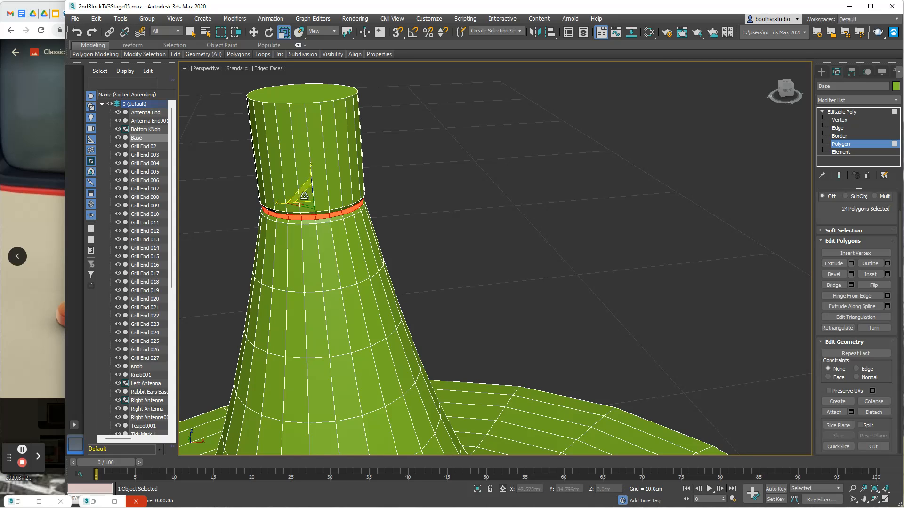
middle_click_drag(446, 192, 511, 170, "alt")
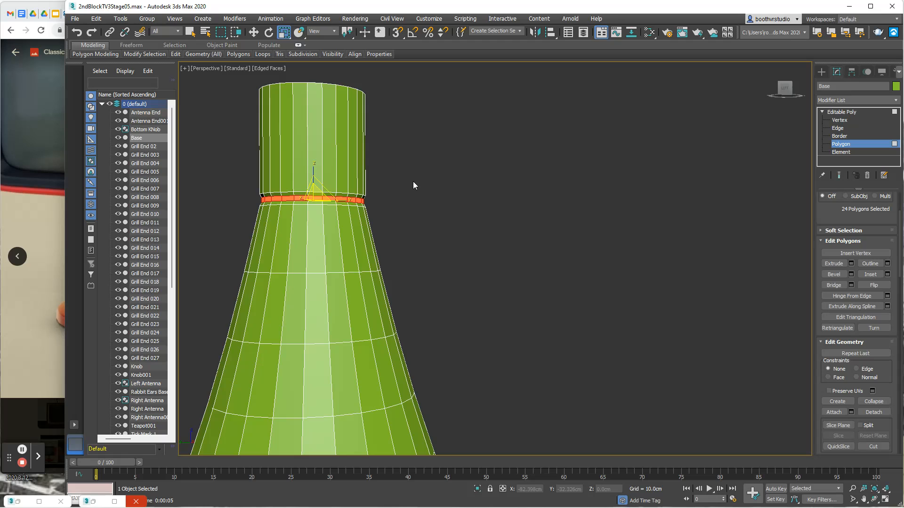
left_click(437, 197)
mouse_move(433, 220)
middle_mouse_down("alt")
mouse_move(426, 230)
mouse_move(396, 228)
mouse_move(441, 220)
middle_mouse_up("alt")
scroll(442, 220, "down", 5)
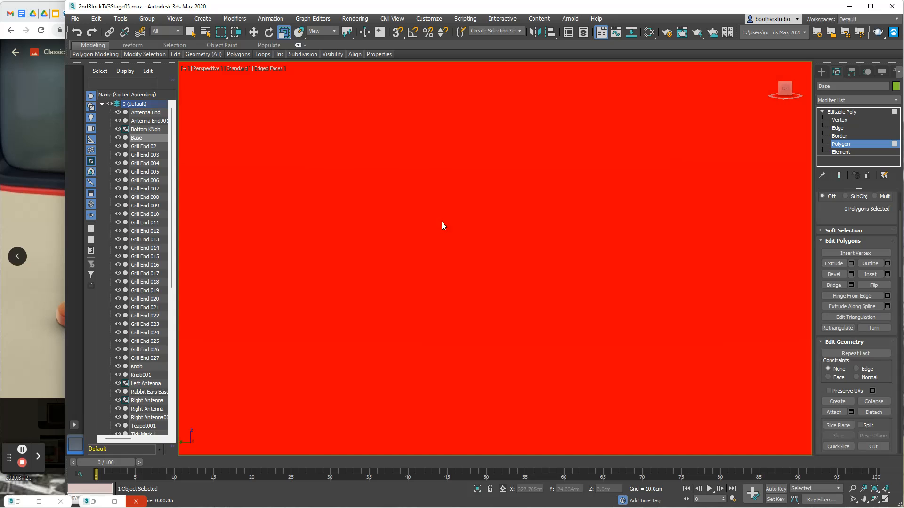
scroll(473, 232, "down", 6)
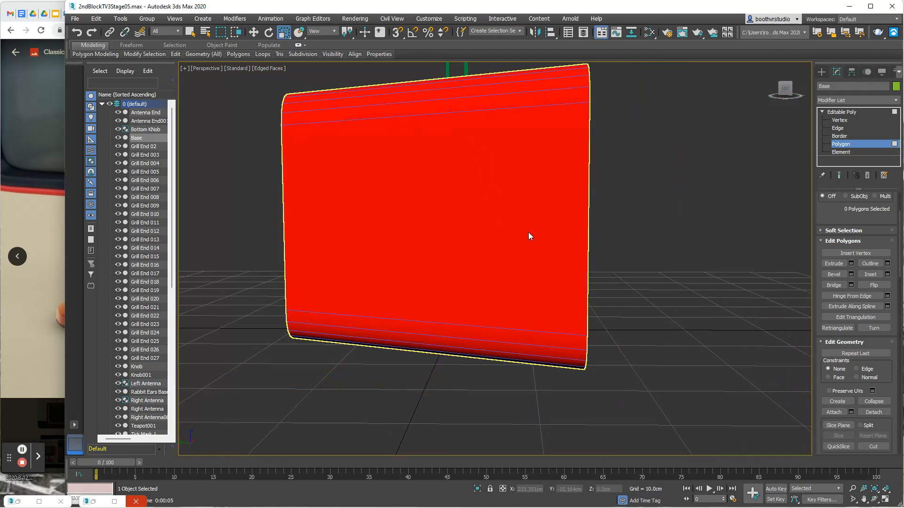
scroll(579, 239, "up", 2)
middle_click_drag(579, 239, 507, 235, "alt")
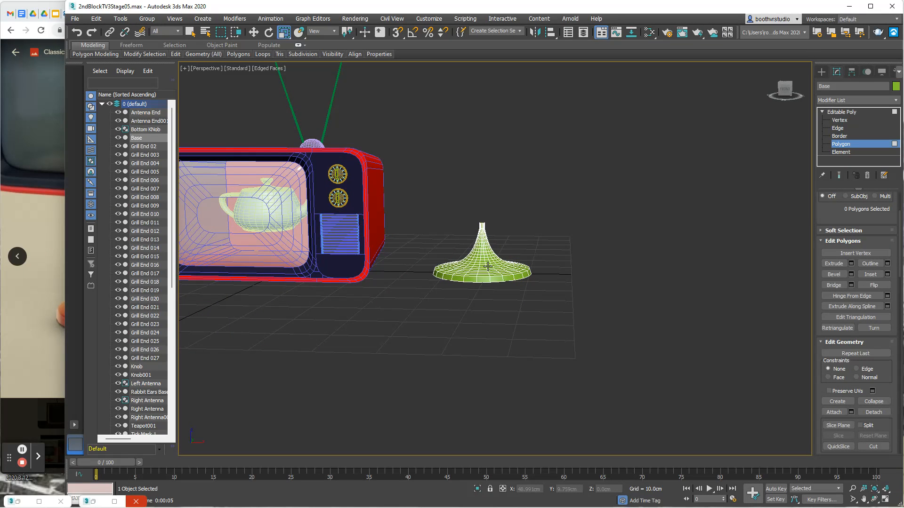
- Assign the red Shellac material to the pedestal base, return to the whole-object level and put the material editor away
key("m")
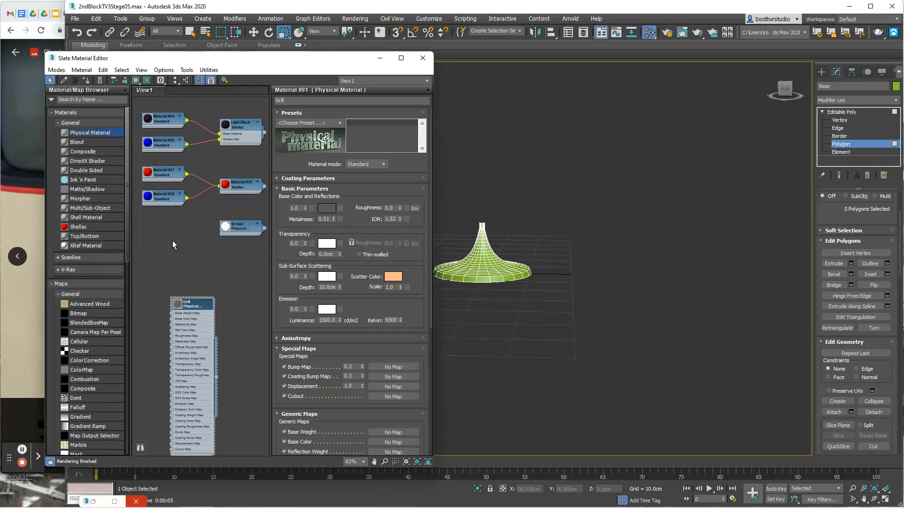
left_click_drag(266, 189, 483, 258)
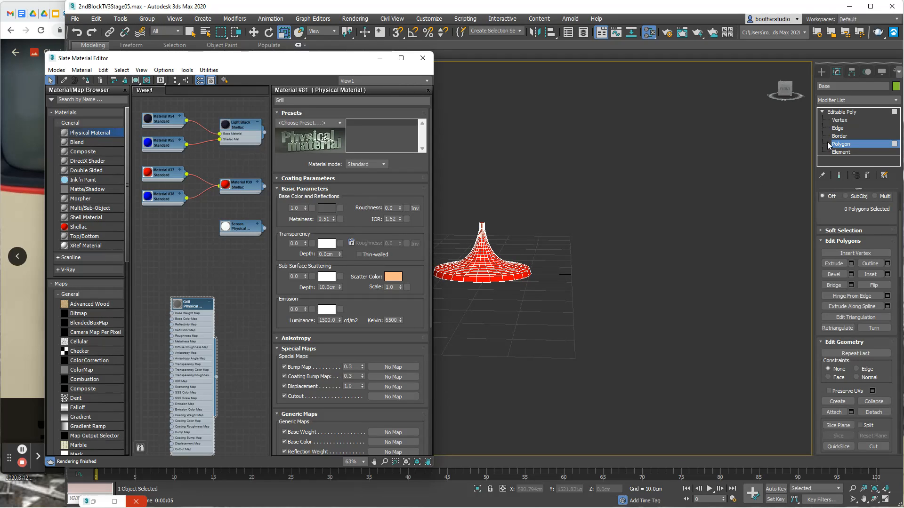
left_click(841, 113)
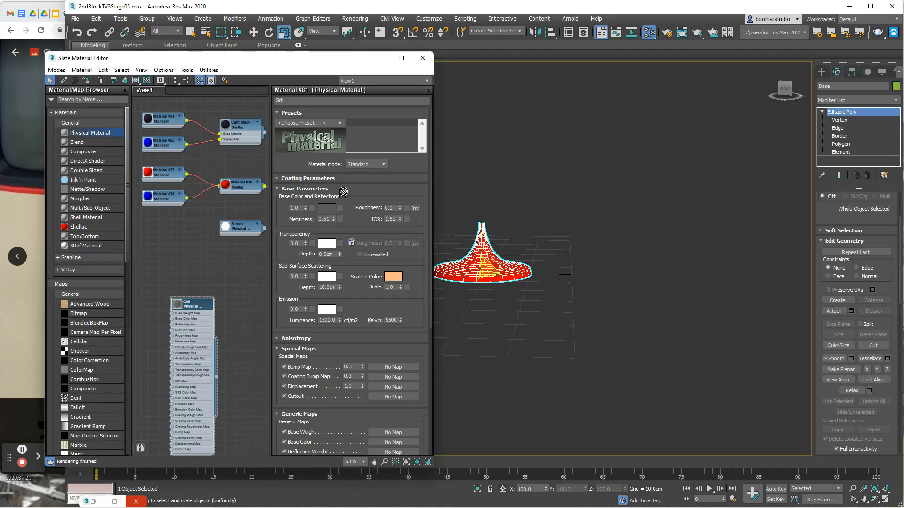
left_click(379, 58)
- Frame the base closely and render it to inspect the neck groove
middle_click_drag(429, 231, 540, 215)
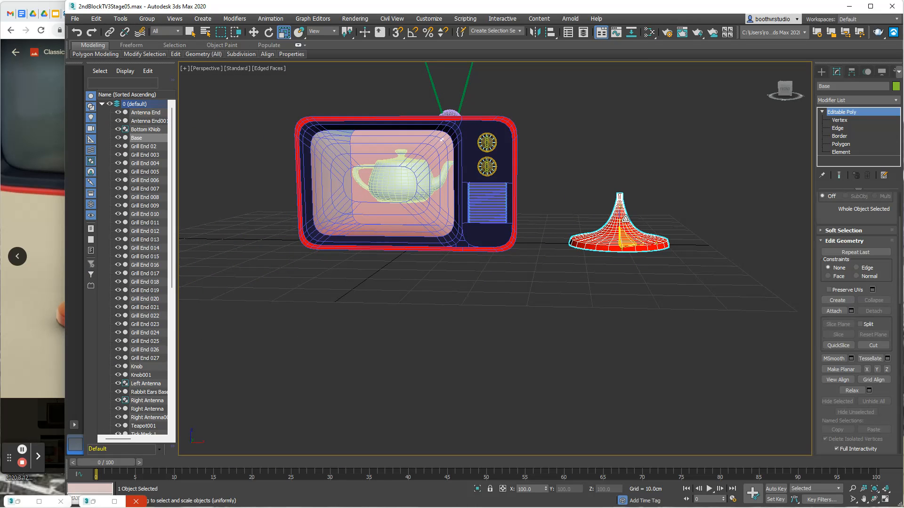
key("z")
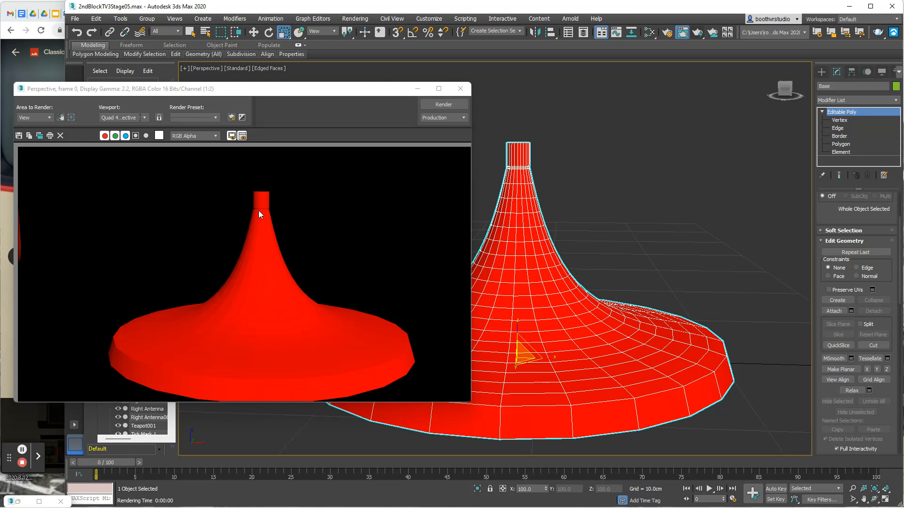
left_click(417, 90)
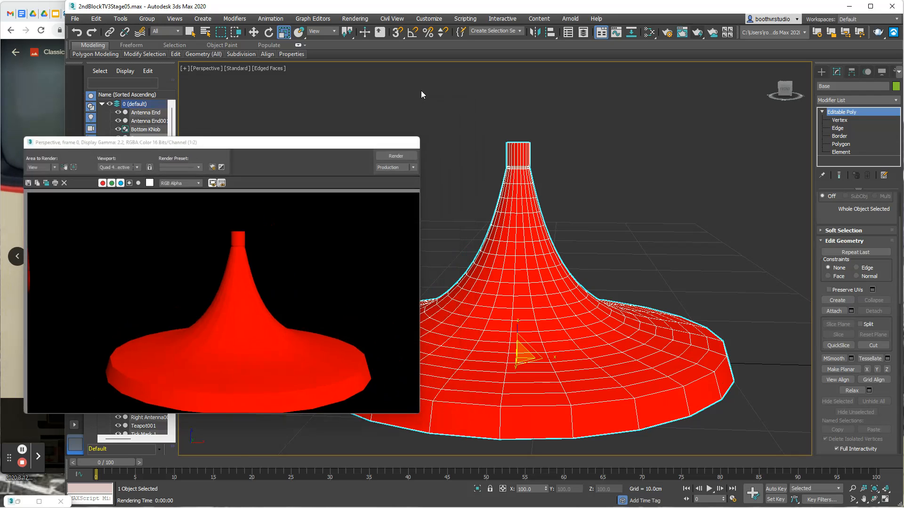
- Center the base at X 0 and lower it beneath the TV to about Z -10.37 cm
scroll(387, 230, "down", 5)
middle_click_drag(379, 230, 501, 217)
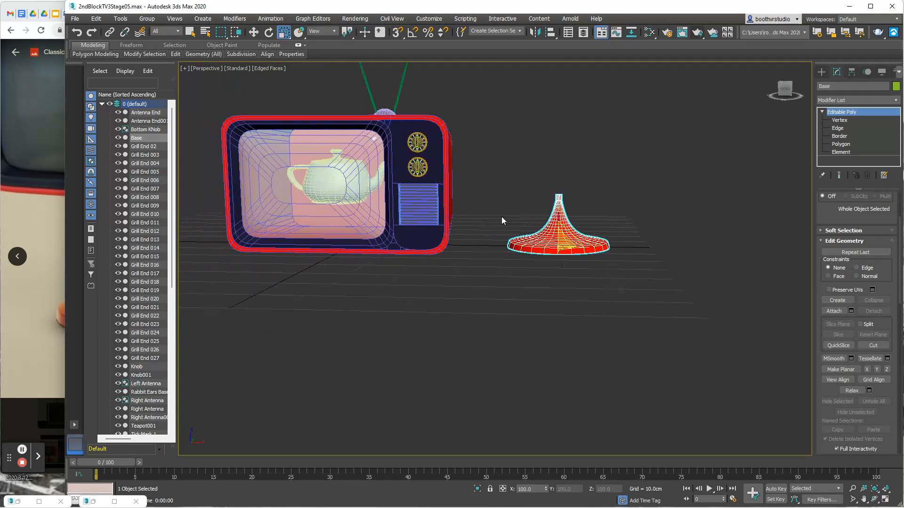
left_click(255, 32)
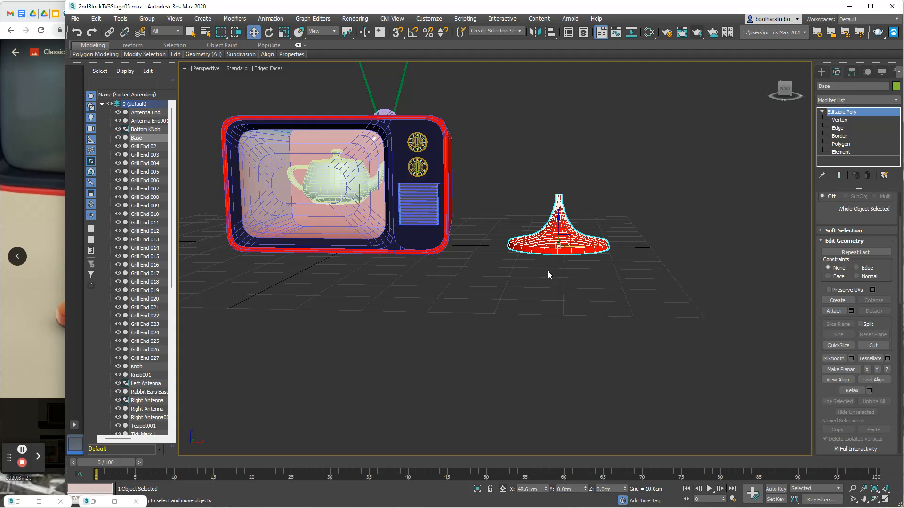
right_click(546, 489)
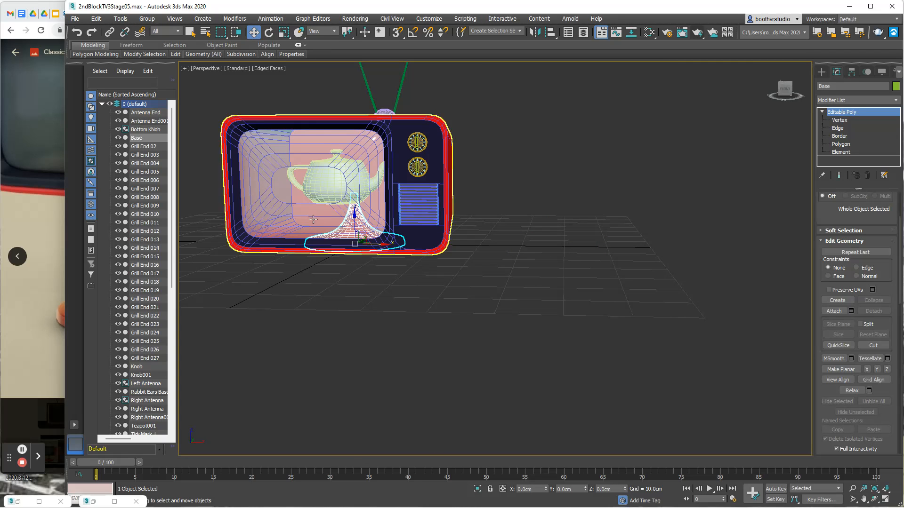
left_click_drag(354, 217, 354, 262)
- Lower the base slightly to about Z -10.81 cm so its collar just meets the TV's underside
middle_click_drag(348, 344, 352, 321, "alt")
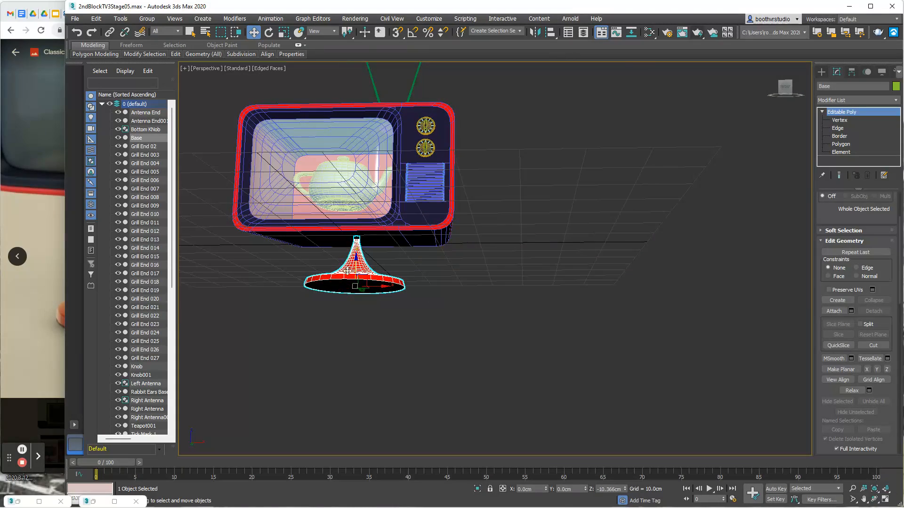
scroll(377, 264, "up", 5)
scroll(387, 254, "up", 3)
middle_click_drag(389, 261, 389, 273, "alt")
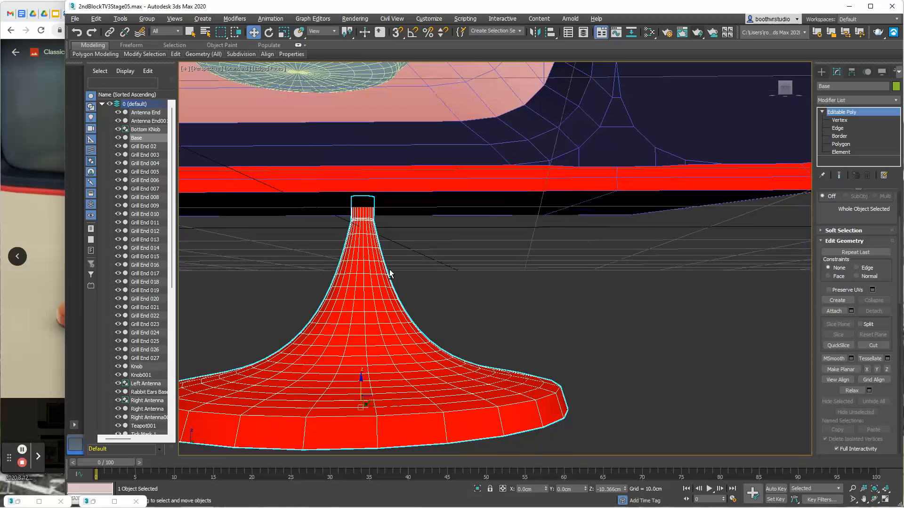
left_click_drag(361, 378, 362, 386)
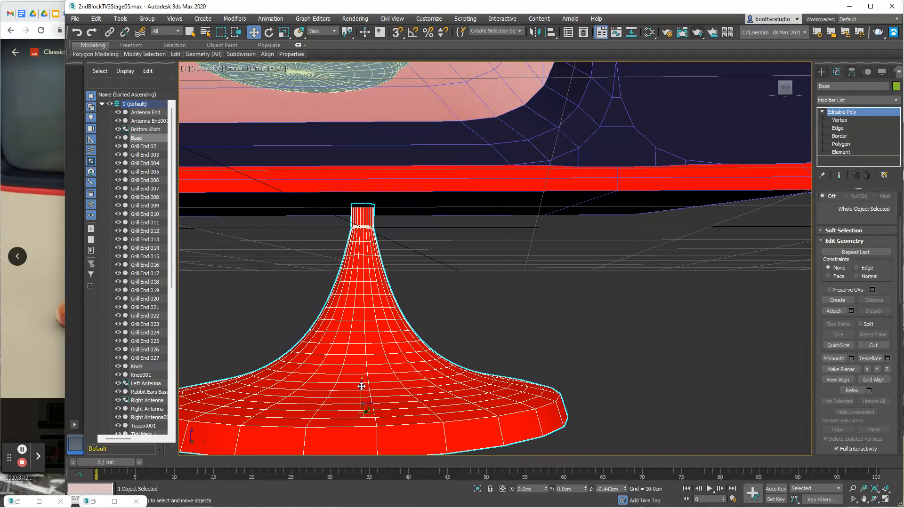
middle_click_drag(478, 314, 551, 332, "alt")
scroll(498, 318, "down", 8)
scroll(551, 333, "down", 3)
scroll(553, 335, "up", 3)
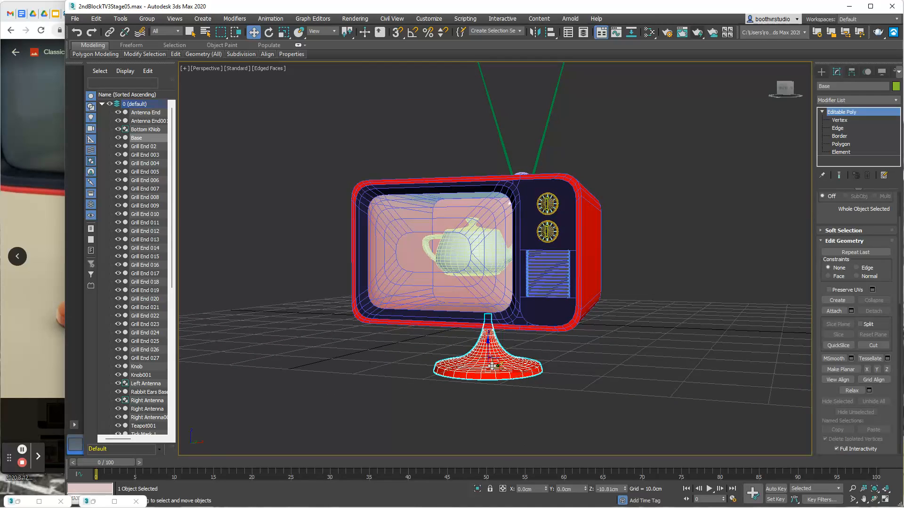
- Hide the grid and render an angled perspective view of the TV standing on its base
key("g")
mouse_move(456, 336)
middle_mouse_down("alt")
mouse_move(463, 337)
mouse_move(450, 335)
middle_mouse_up("alt")
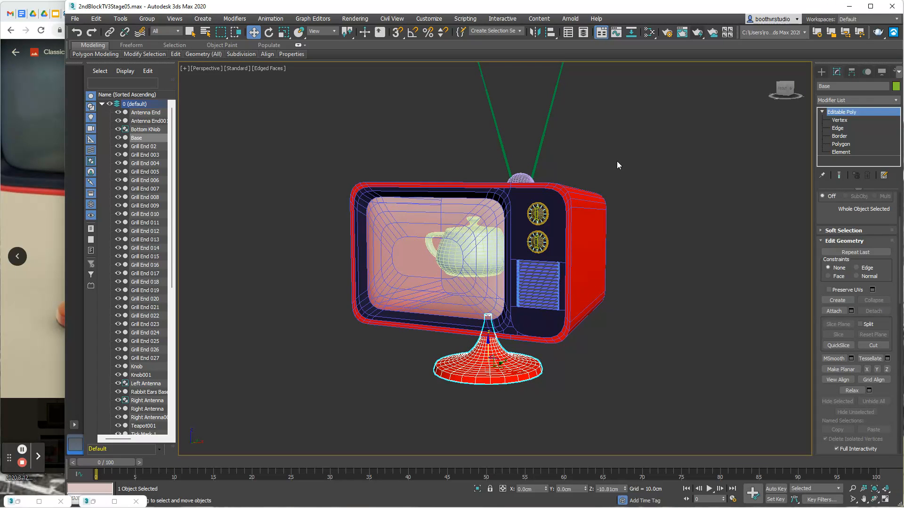
left_click(697, 32)
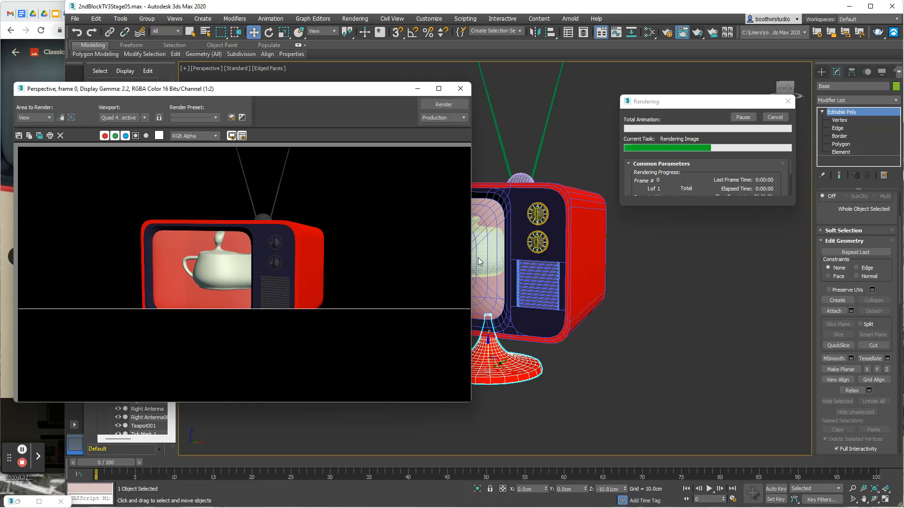
left_click(460, 88)
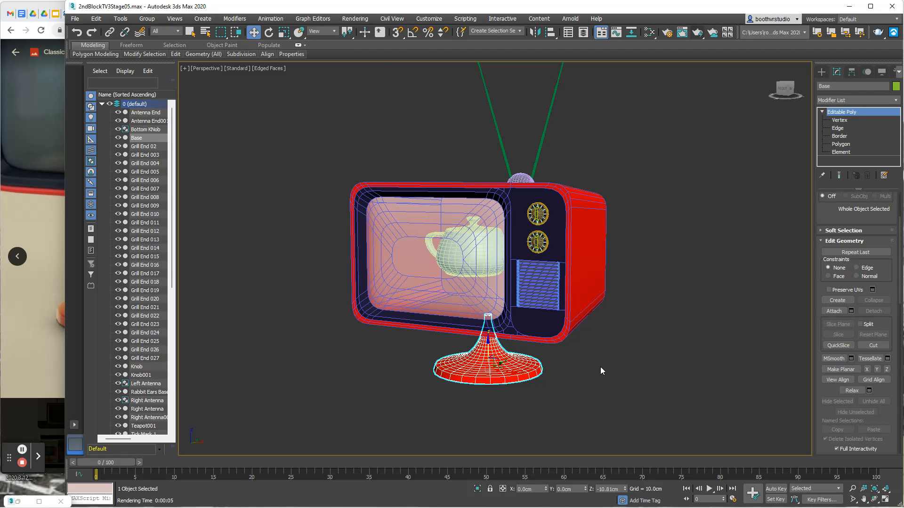
- Hide every object except the base and select one edge of the flared disc's upper outer rim
right_click(708, 348)
left_click(725, 290)
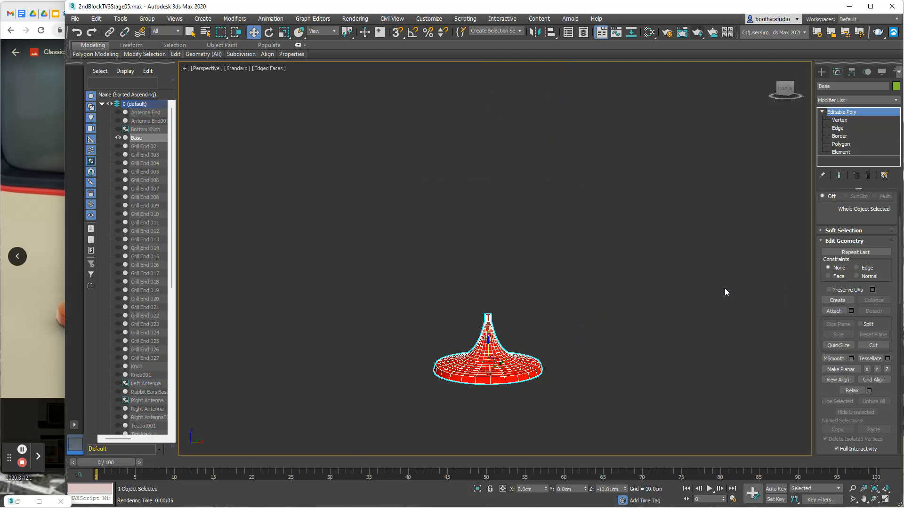
scroll(525, 376, "up", 5)
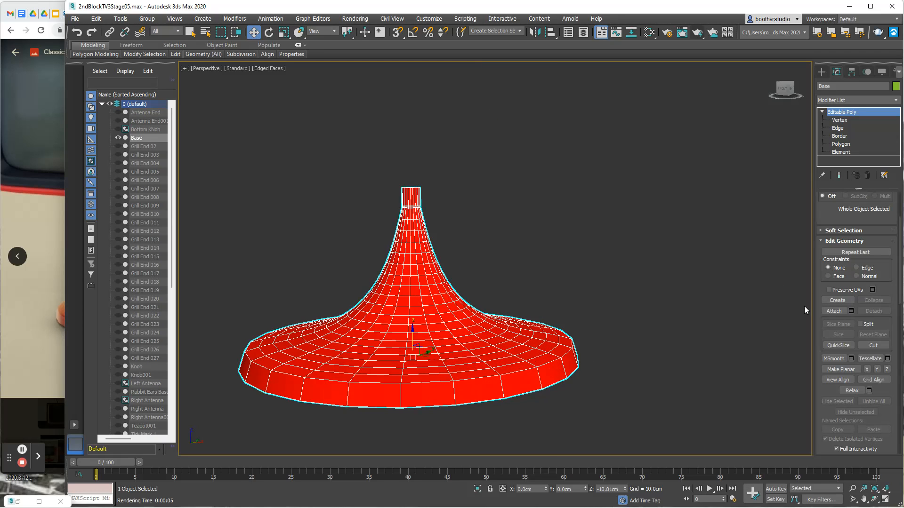
left_click(839, 129)
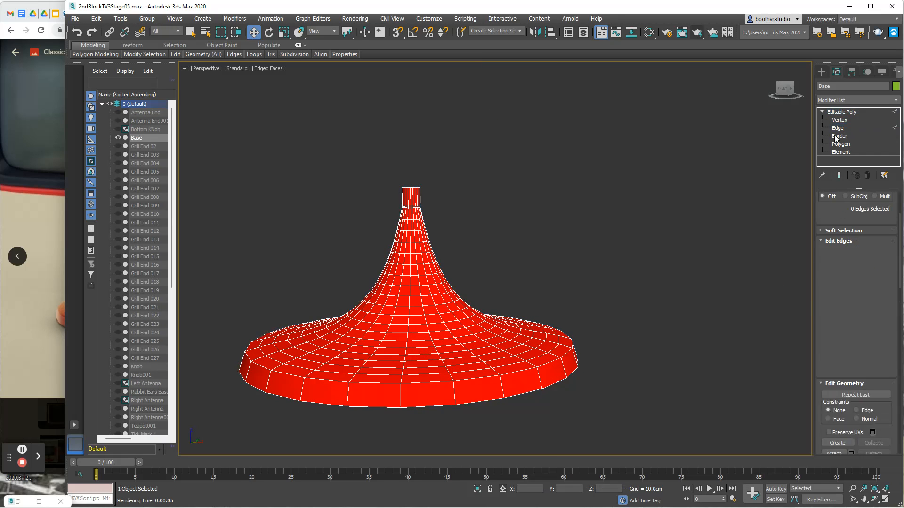
left_click(467, 381)
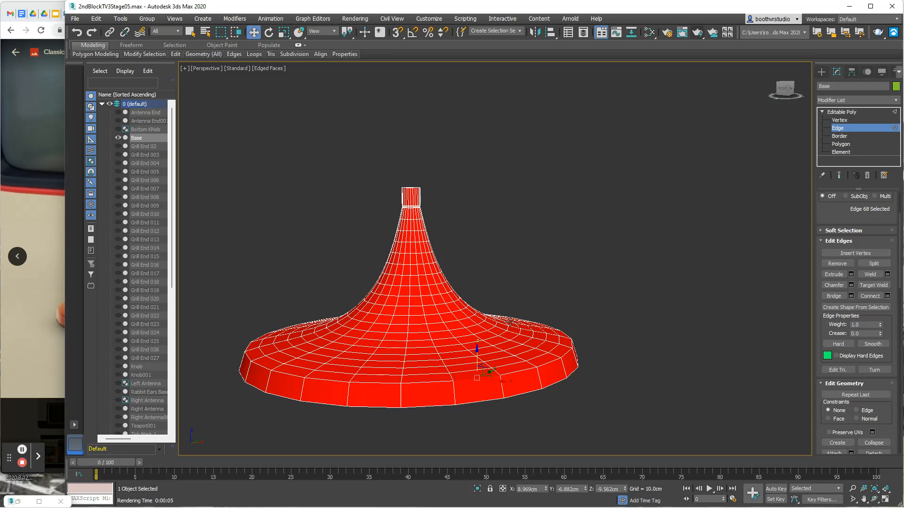
left_click(194, 32)
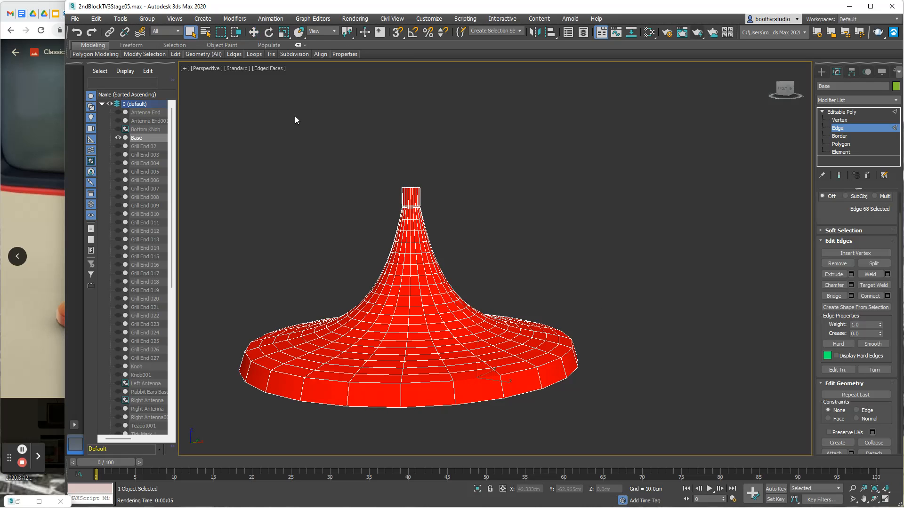
- Add all remaining edges around the base's upper outer rim to the selection until the loop is complete
middle_click_drag(476, 254, 504, 288, "alt")
left_click(495, 333, "ctrl")
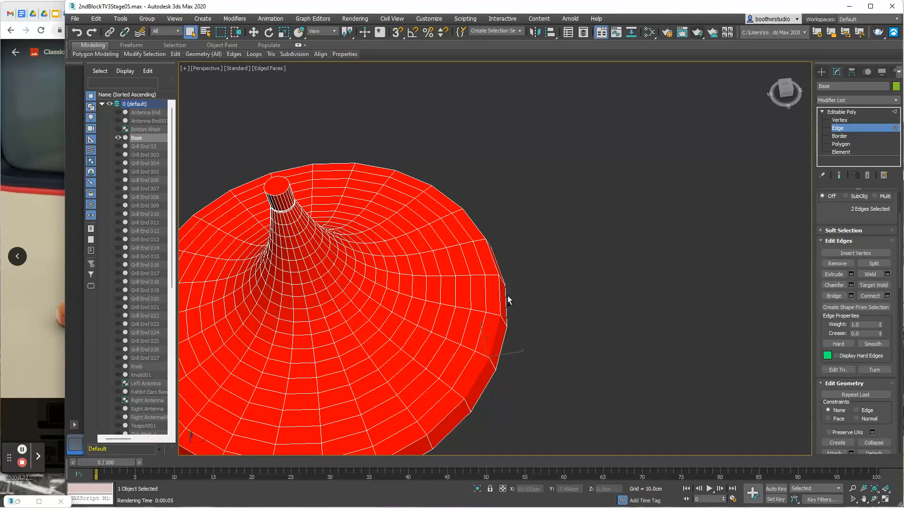
left_click(490, 259, "ctrl")
left_click(474, 224, "ctrl")
middle_click_drag(523, 189, 615, 278)
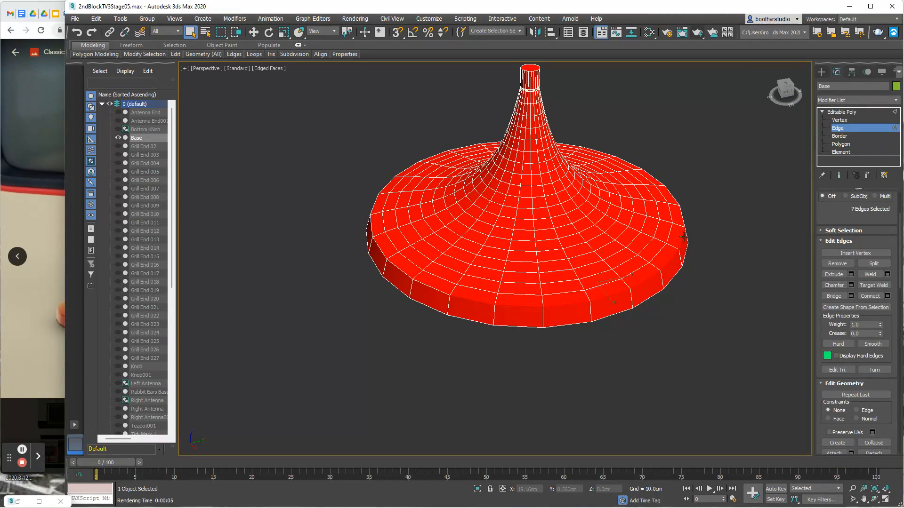
middle_click_drag(709, 201, 660, 222, "alt")
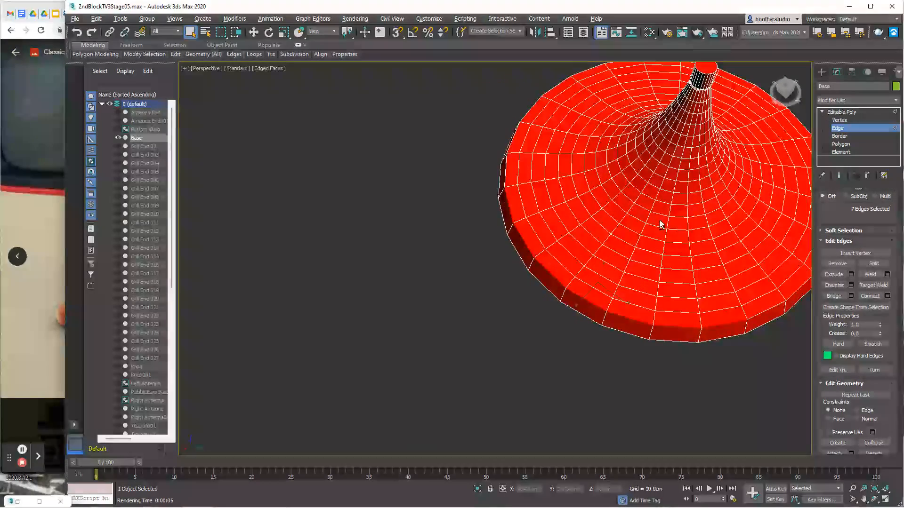
middle_click_drag(725, 280, 509, 318)
left_click(498, 308, "ctrl")
left_click(526, 289, "ctrl")
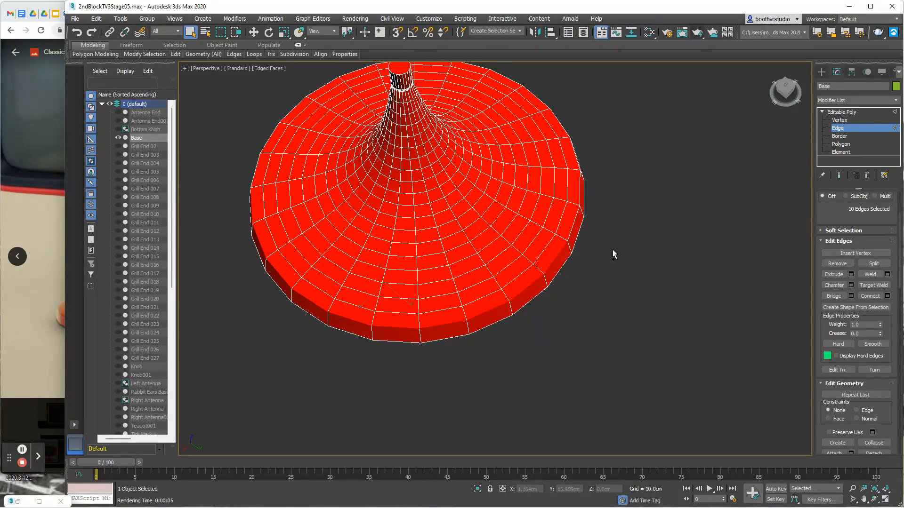
middle_click_drag(657, 229, 445, 244, "alt")
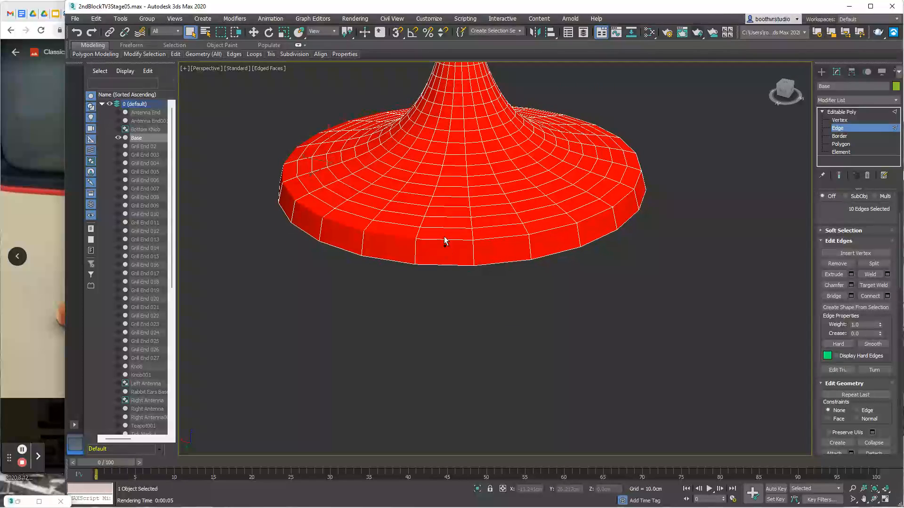
left_click(451, 241, "ctrl")
left_click(495, 239, "ctrl")
left_click(550, 229, "ctrl")
middle_click_drag(668, 236, 518, 268, "alt")
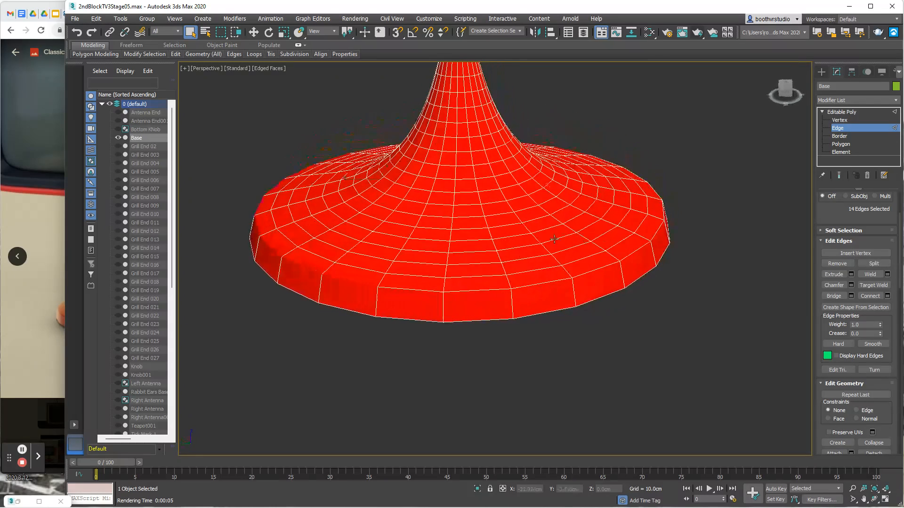
left_click(417, 289, "ctrl")
left_click(468, 290, "ctrl")
left_click(539, 285, "ctrl")
left_click(592, 274, "ctrl")
middle_click_drag(744, 257, 664, 264, "alt")
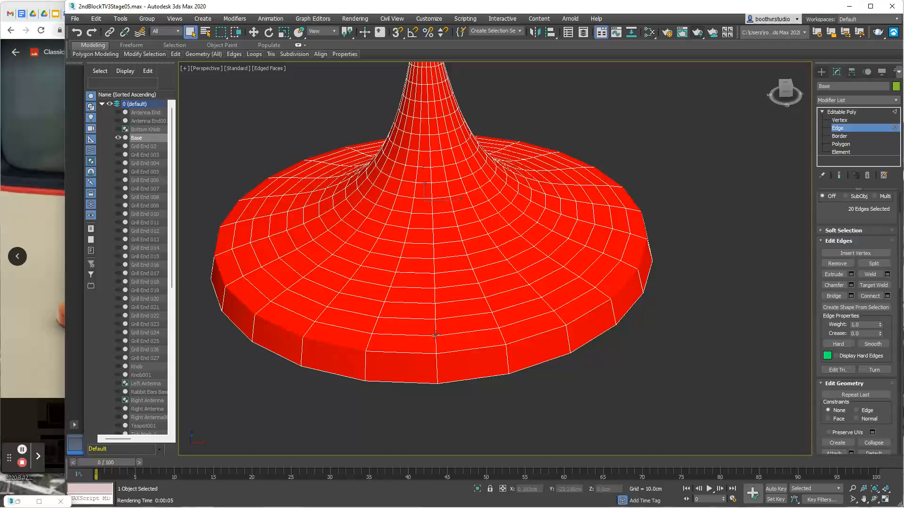
left_click(411, 352, "ctrl")
left_click(467, 349, "ctrl")
left_click(529, 336, "ctrl")
left_click(583, 315, "ctrl")
middle_click_drag(629, 324, 666, 319, "alt")
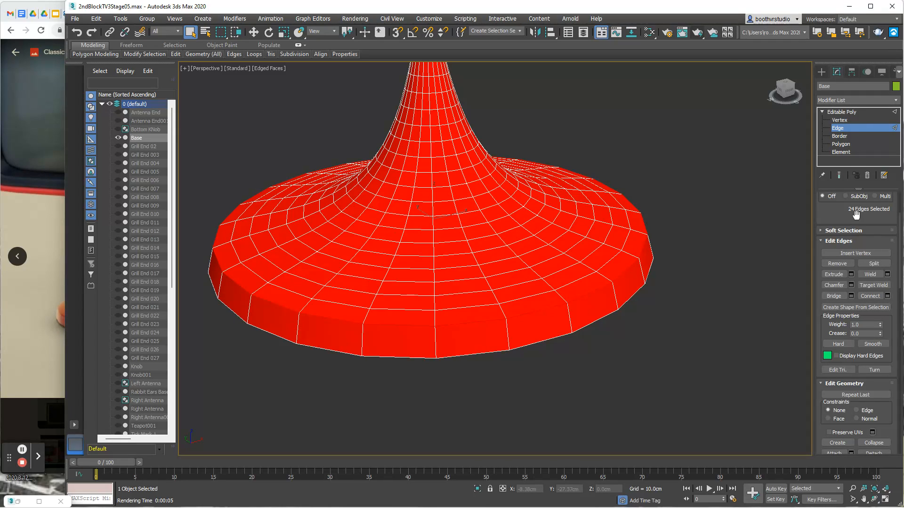
- Chamfer the selected rim edges by 0.5 cm with 4 segments
left_click(852, 285)
left_click(502, 290)
left_click(502, 290)
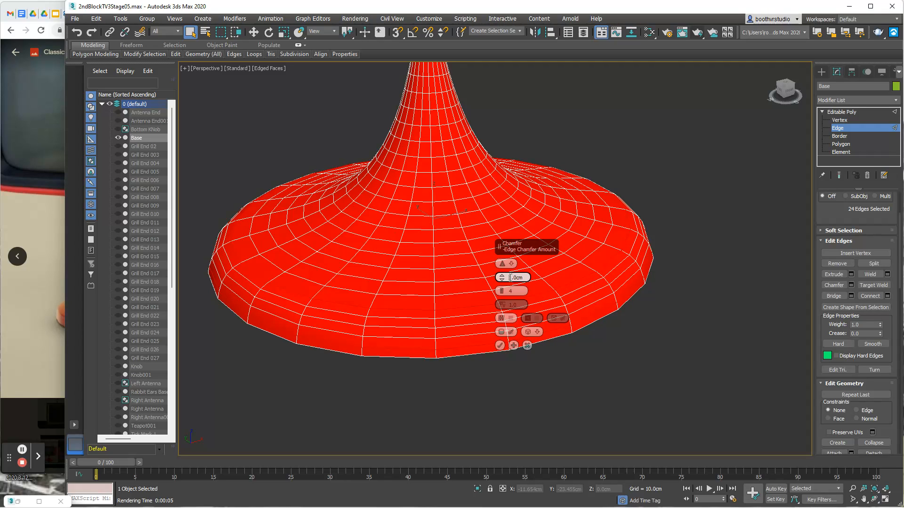
key("Return")
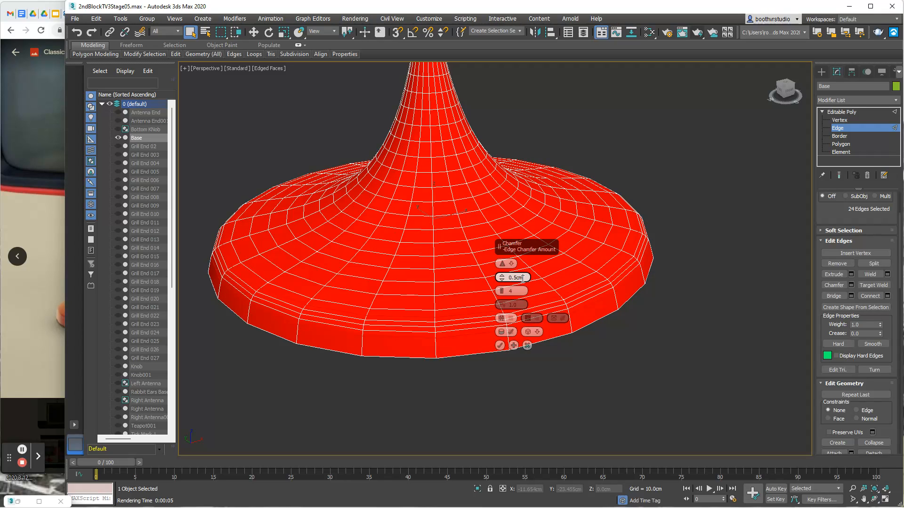
left_click(500, 346)
- Compare the chamfered rim with the pedestal in the reference photo and clear the edge selection
middle_click_drag(667, 347, 644, 324, "alt")
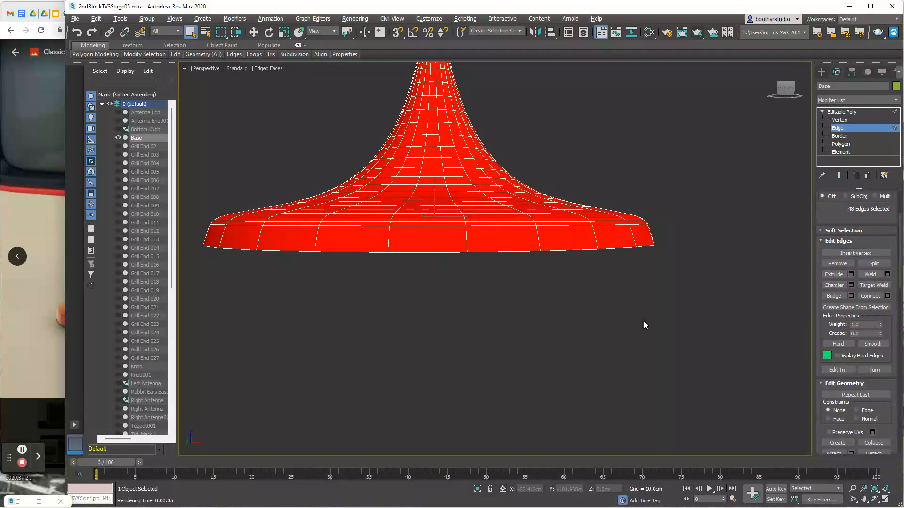
left_click(34, 330)
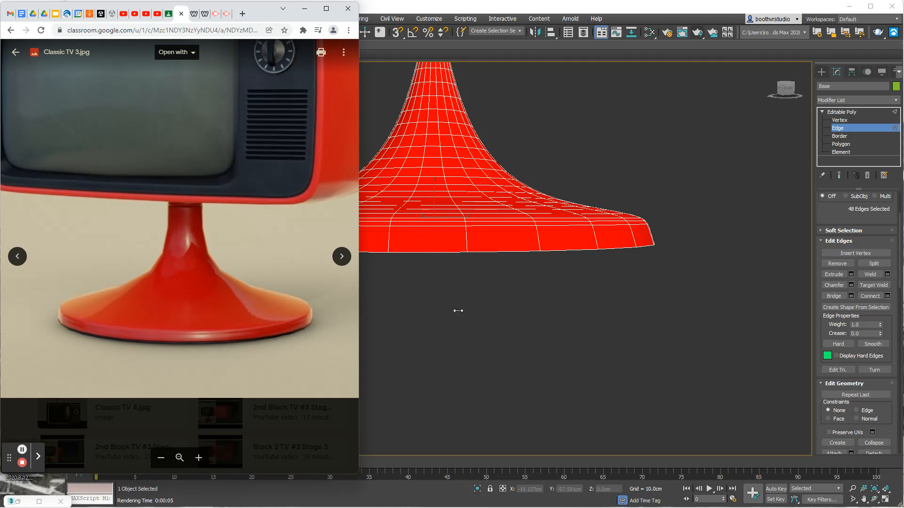
left_click(581, 315)
scroll(567, 303, "down", 5)
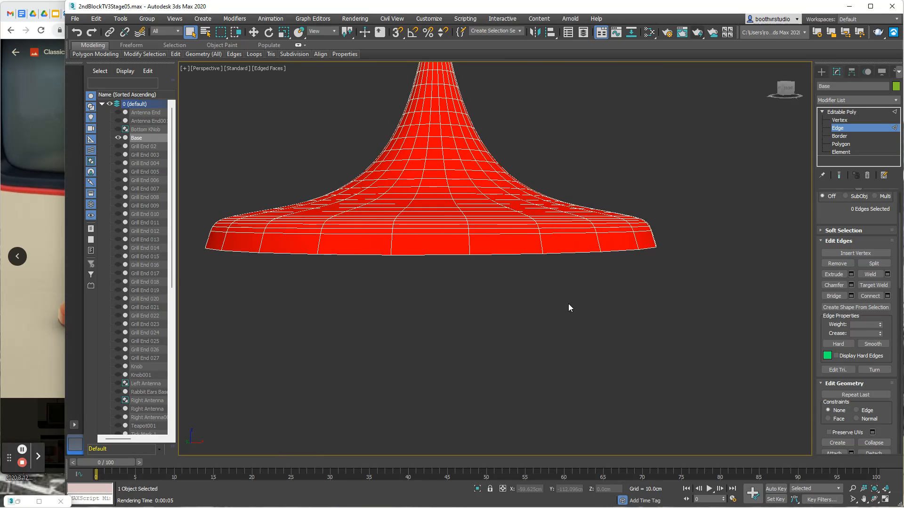
- Unhide all objects and render an angled view of the complete TV on its rounded base
middle_click_drag(603, 298, 600, 311, "alt")
right_click(610, 302)
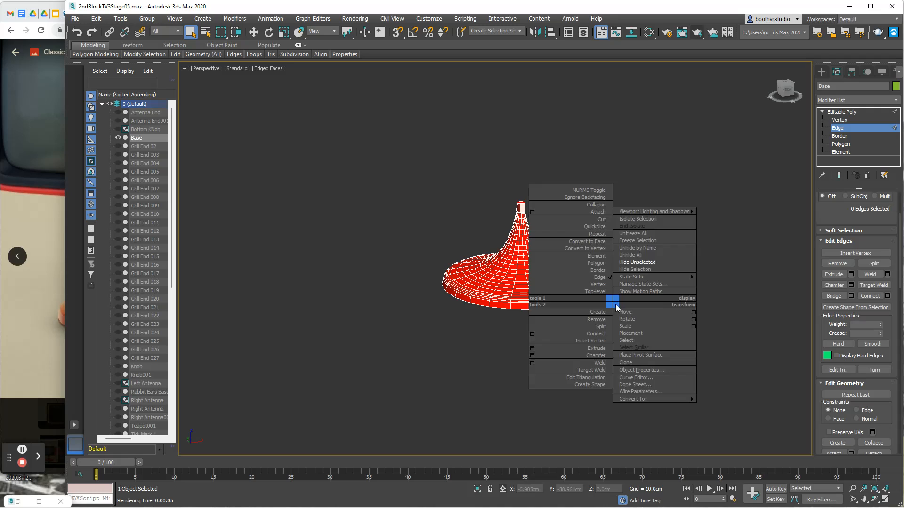
left_click(641, 257)
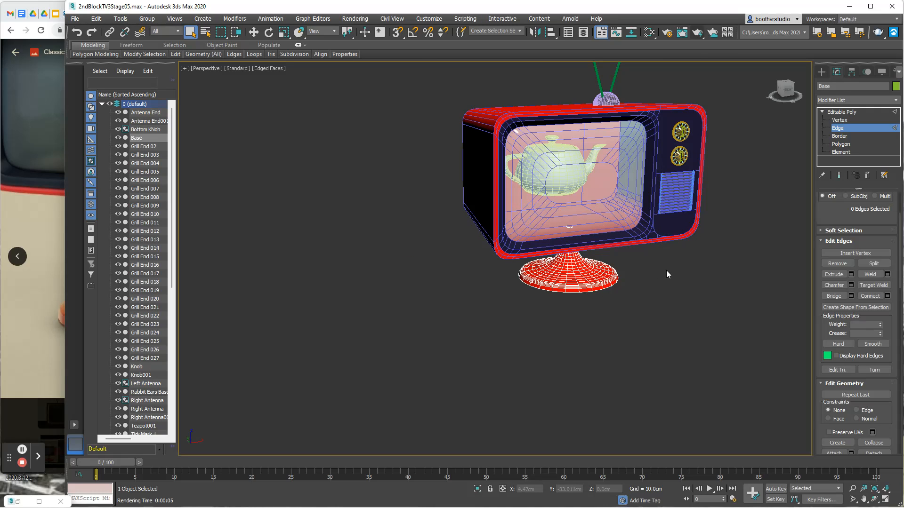
middle_click_drag(655, 264, 560, 312, "alt")
scroll(595, 300, "up", 4)
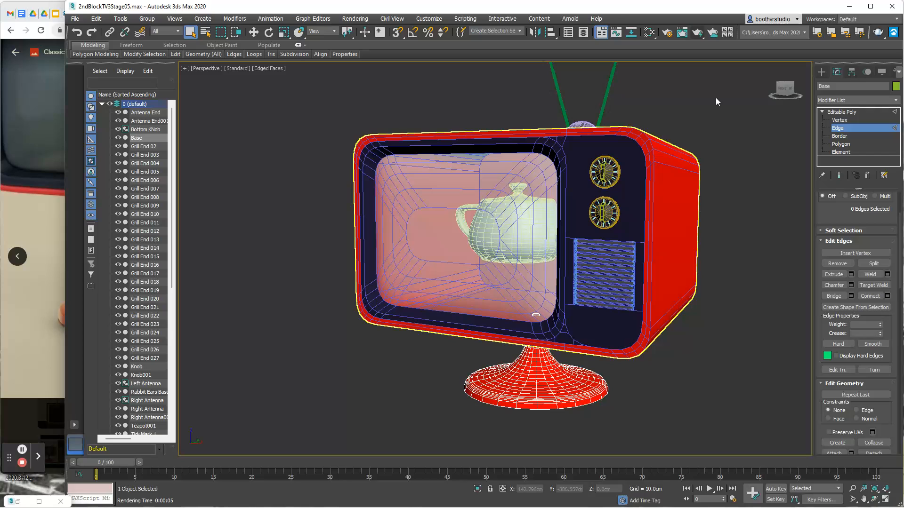
left_click(700, 34)
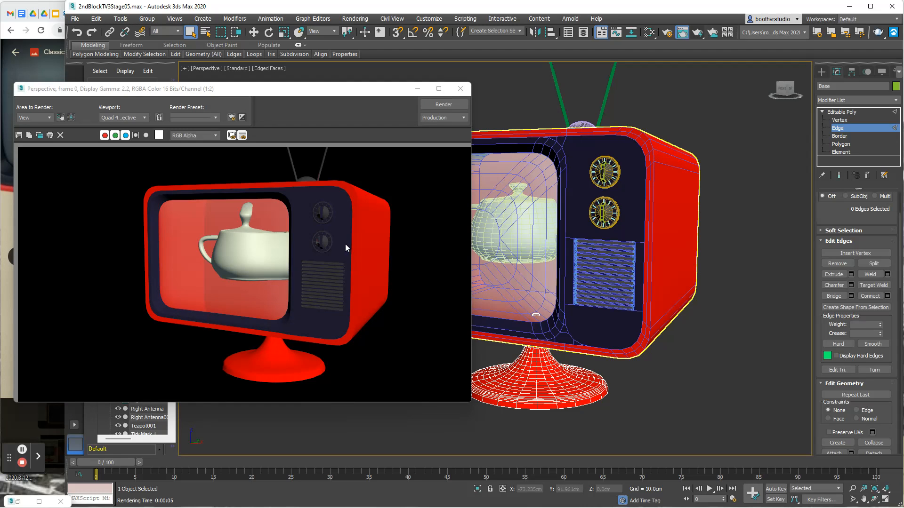
left_click(417, 88)
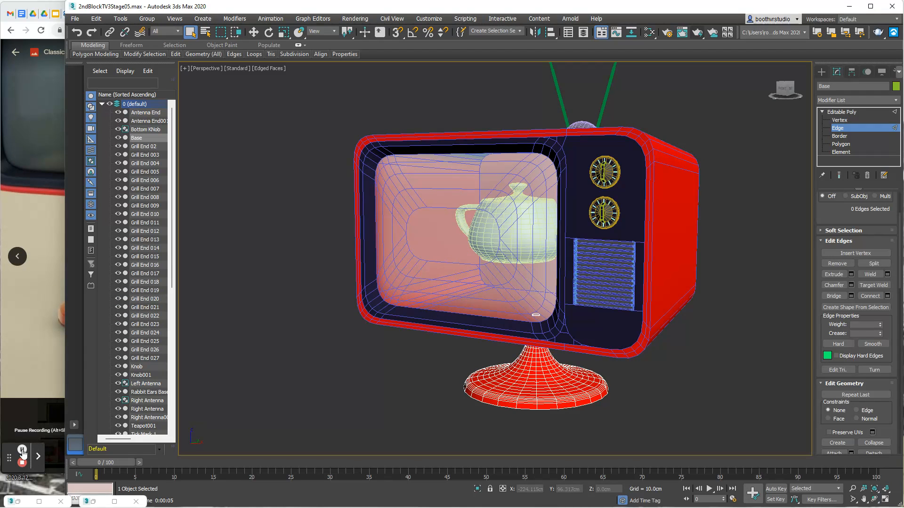